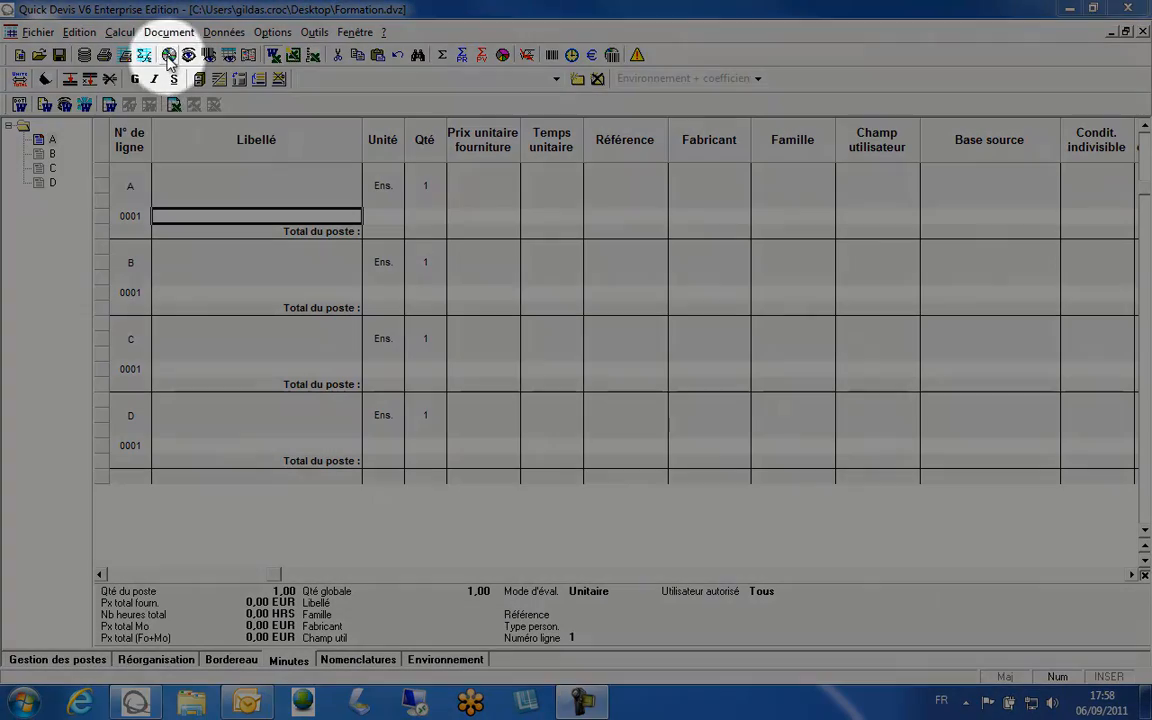
Open the "intrusion septam" database and select its Harmonia article group.
left_click(168, 54)
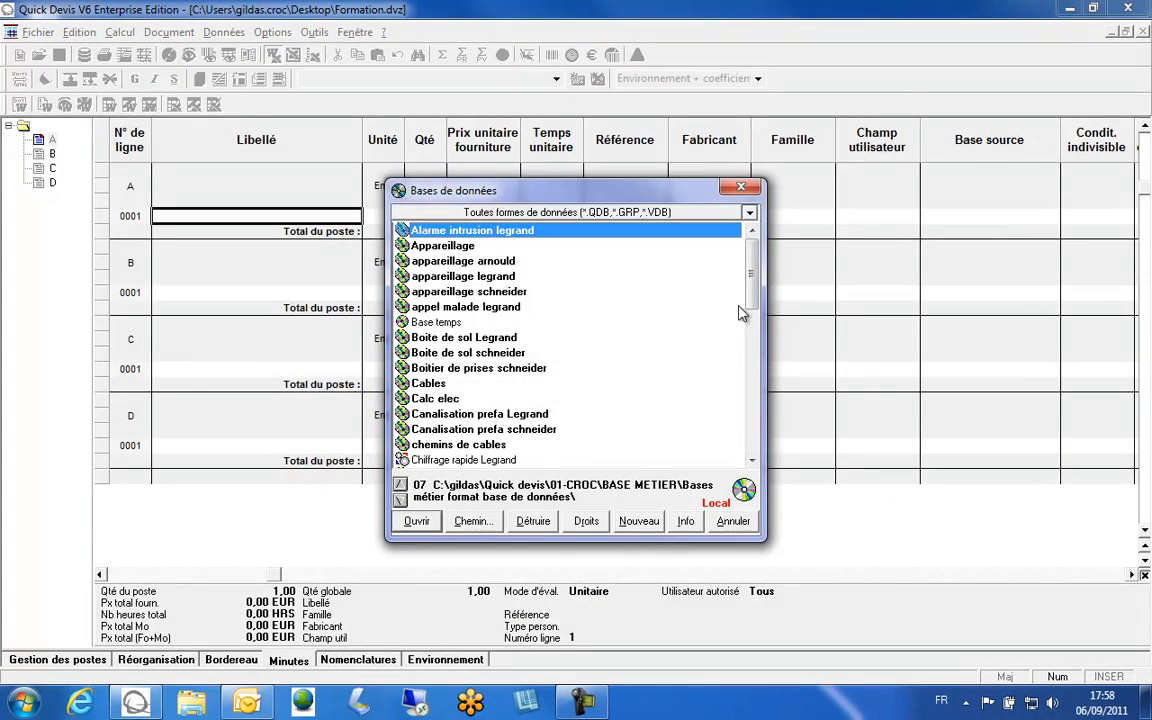
left_click_drag(752, 268, 752, 380)
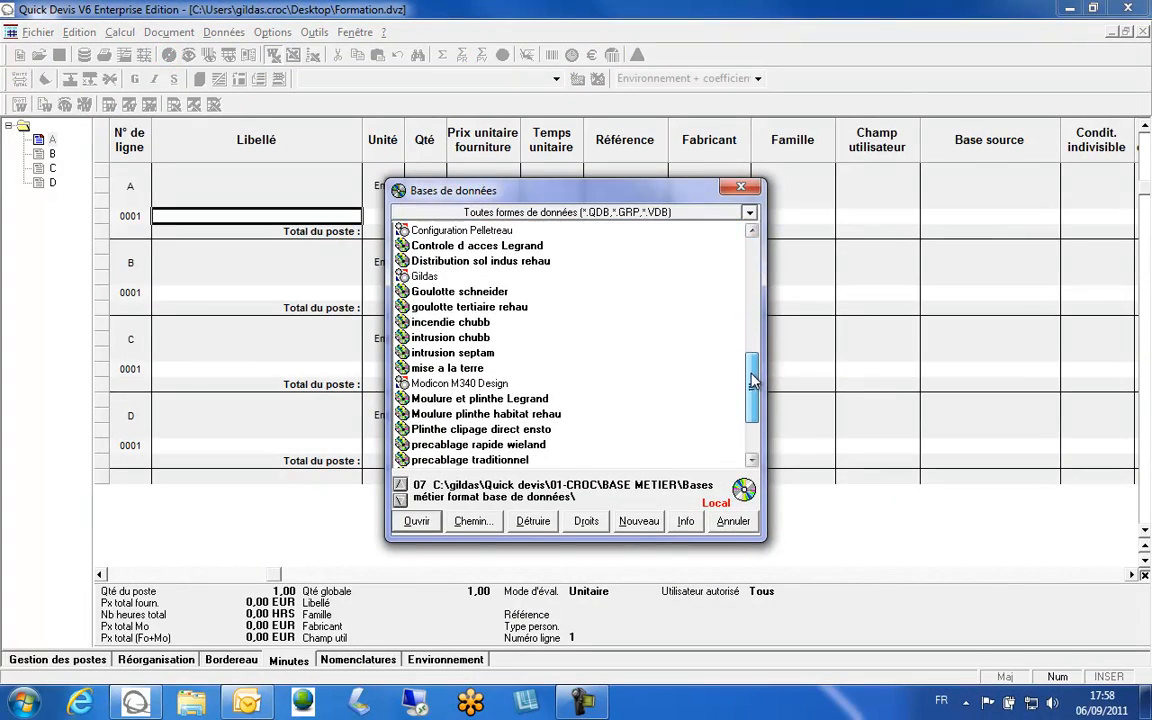
left_click(498, 358)
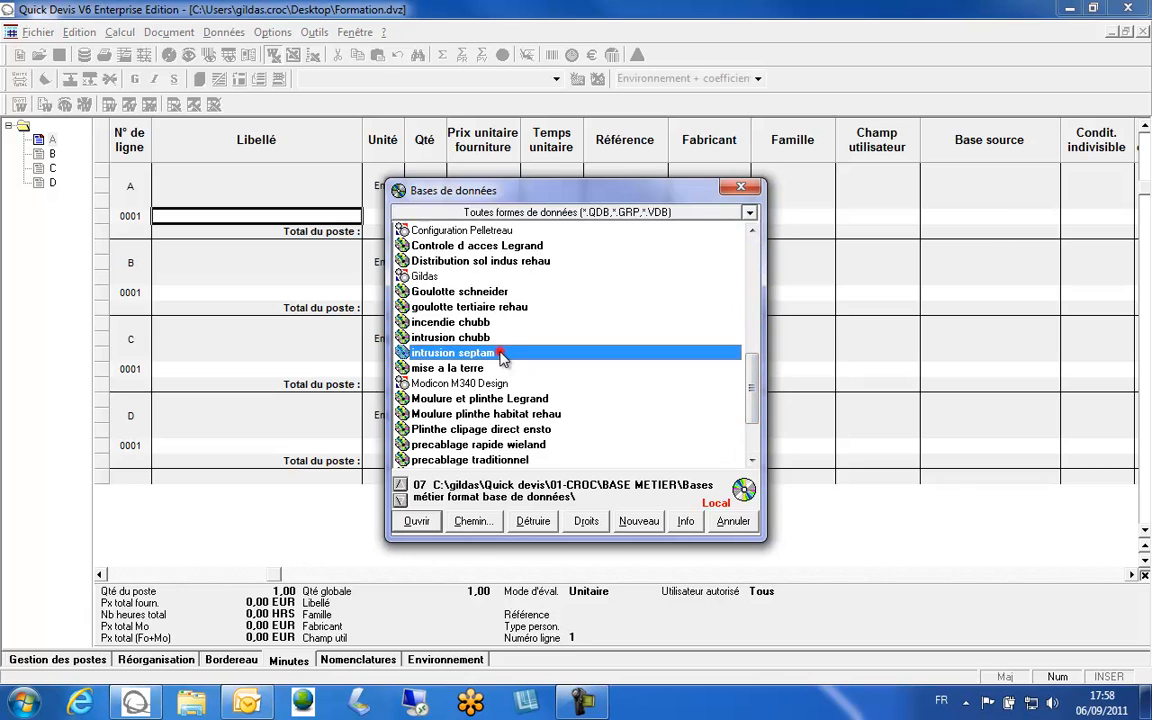
double_click(498, 354)
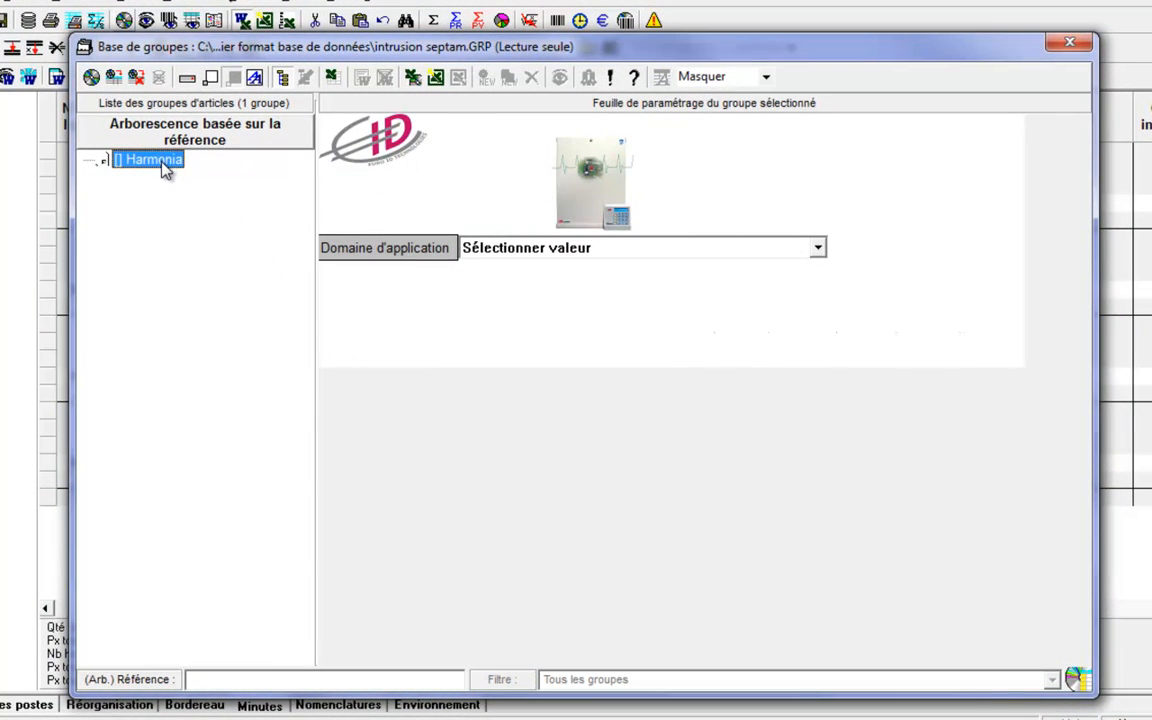
left_click(161, 161)
Set Domaine d'application to Résidentielles & Commerciales and Agrée NF & A2P to Oui.
left_click(783, 177)
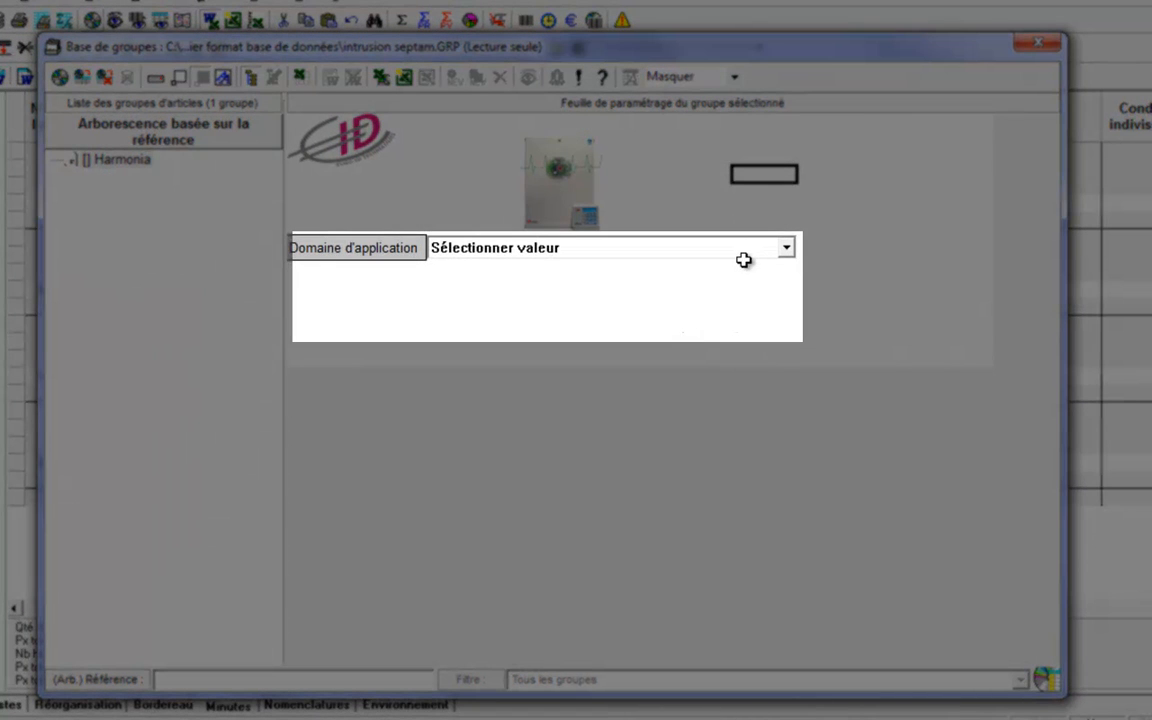
left_click(743, 257)
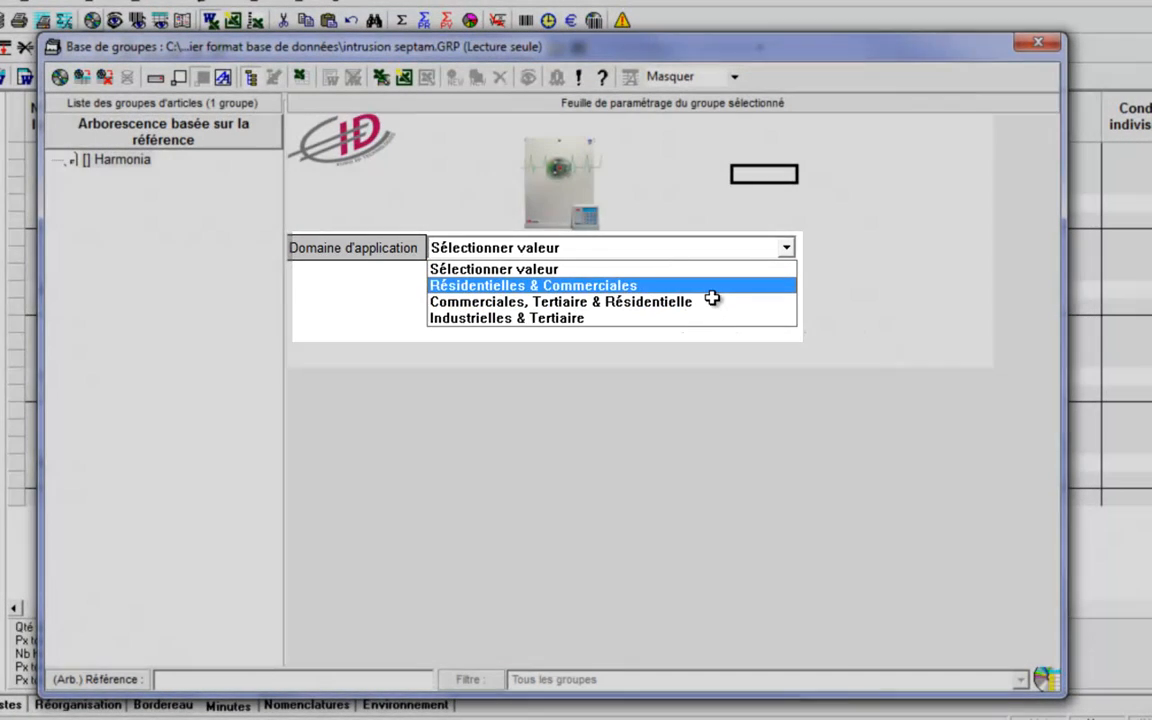
left_click(712, 288)
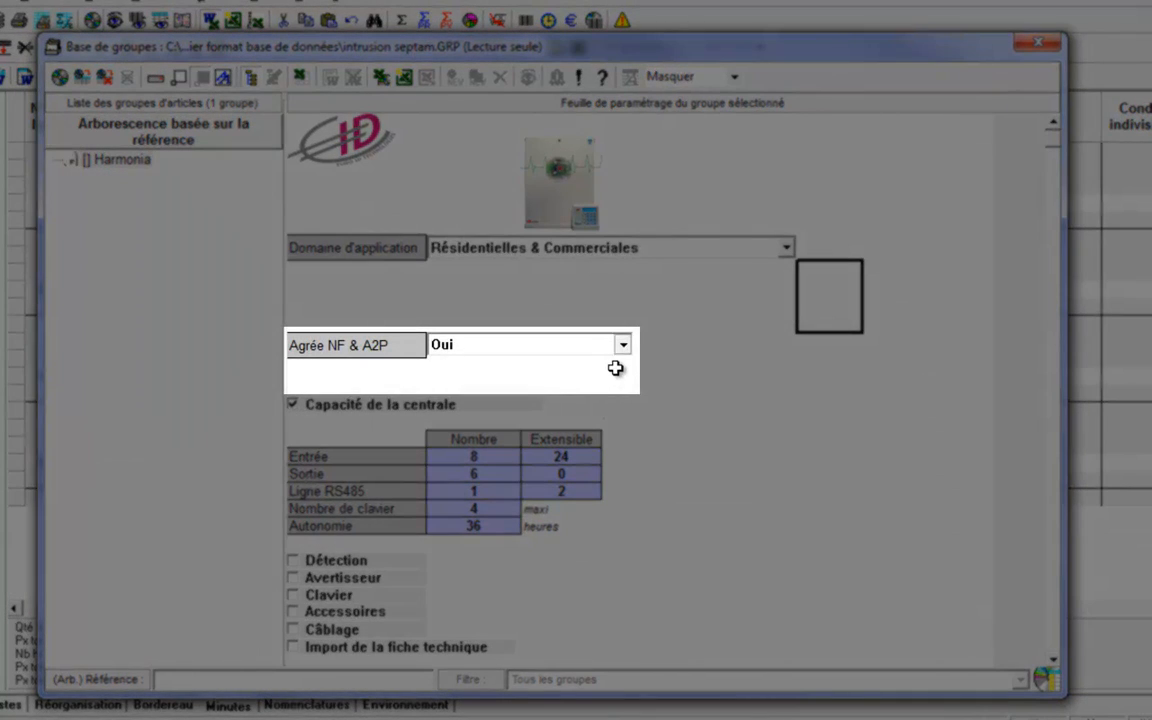
left_click(622, 346)
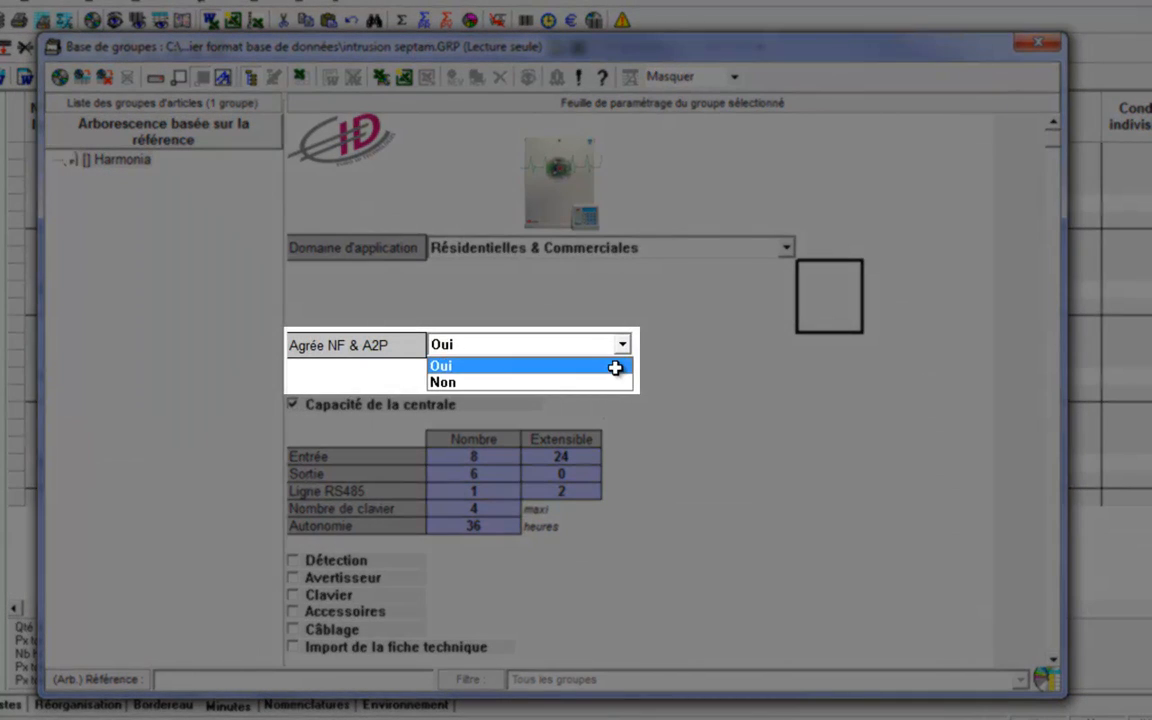
left_click(618, 364)
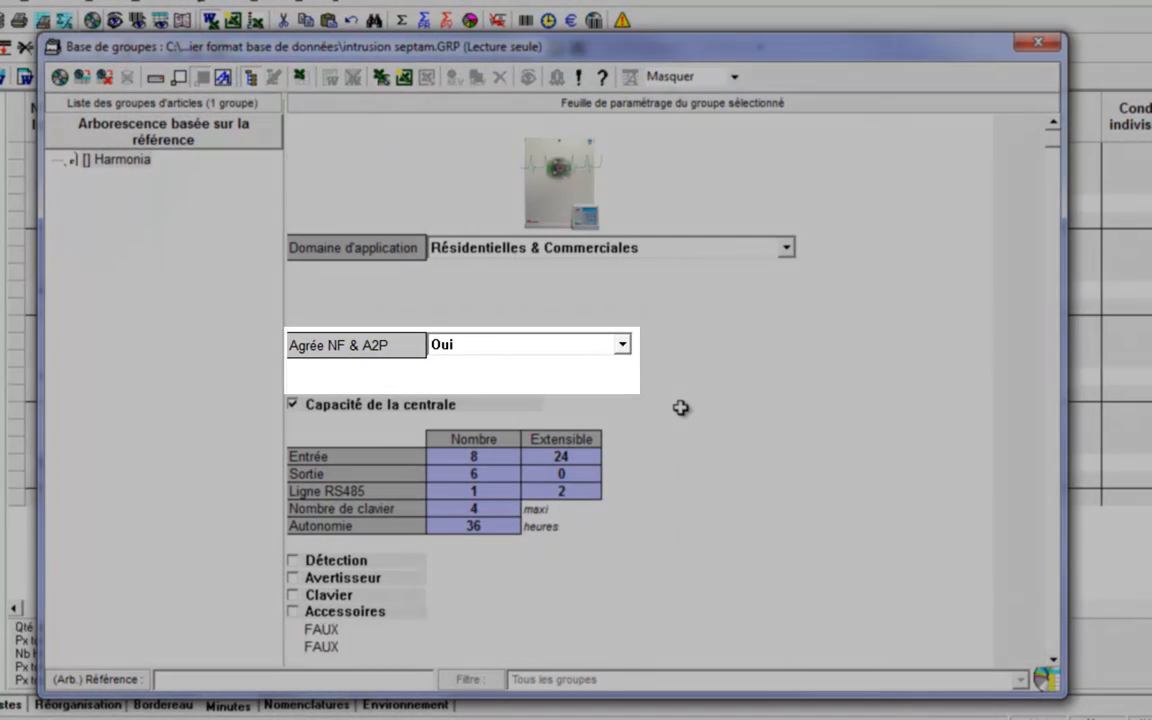
Collapse the Capacité de la centrale section and display the Détecteur bivolumétrique models within Détection.
scroll(700, 480, "down", 1)
scroll(735, 480, "down", 3)
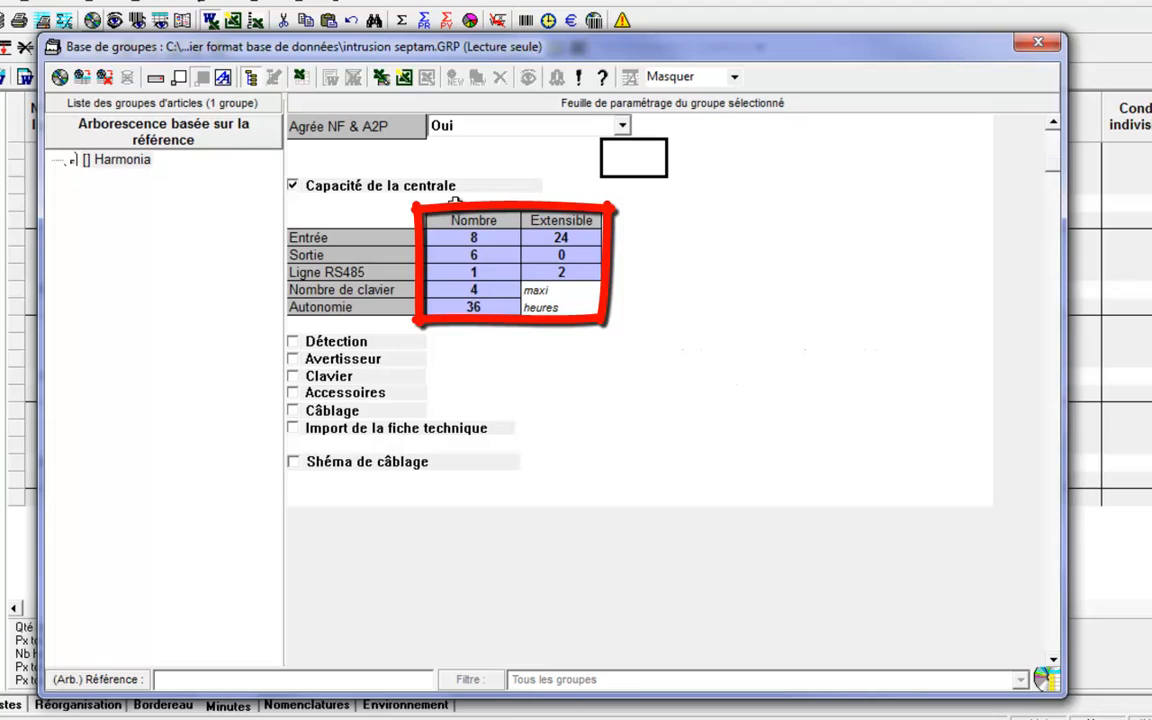
left_click(410, 185)
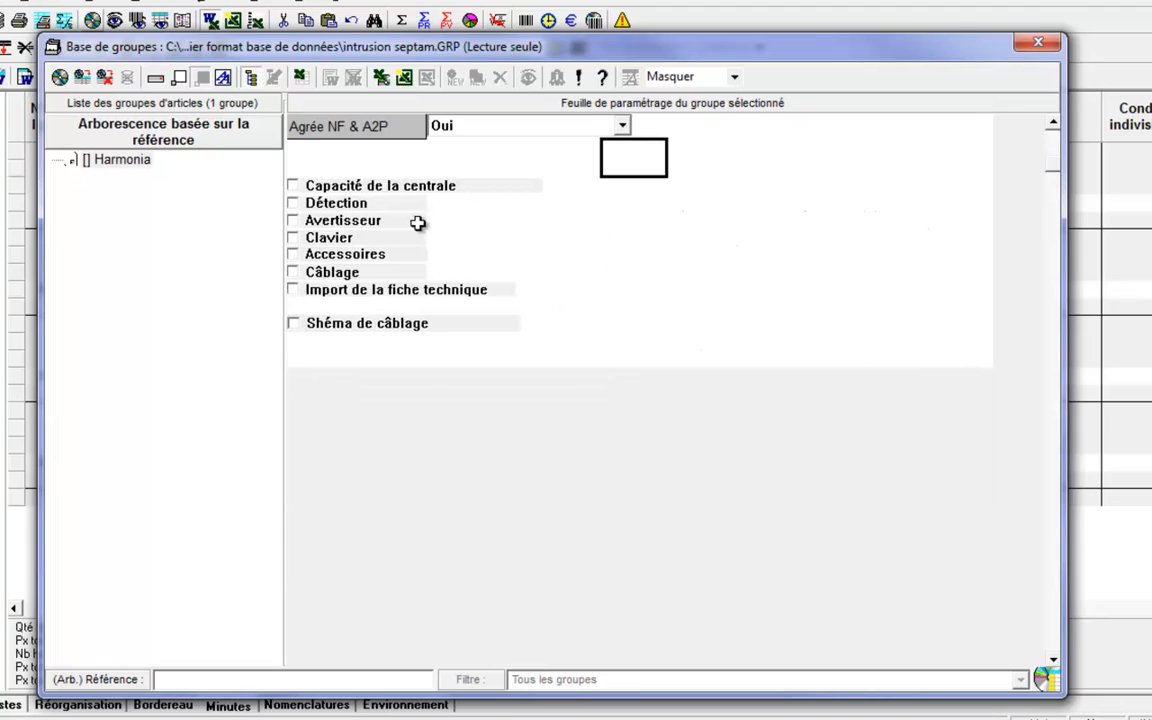
left_click(340, 203)
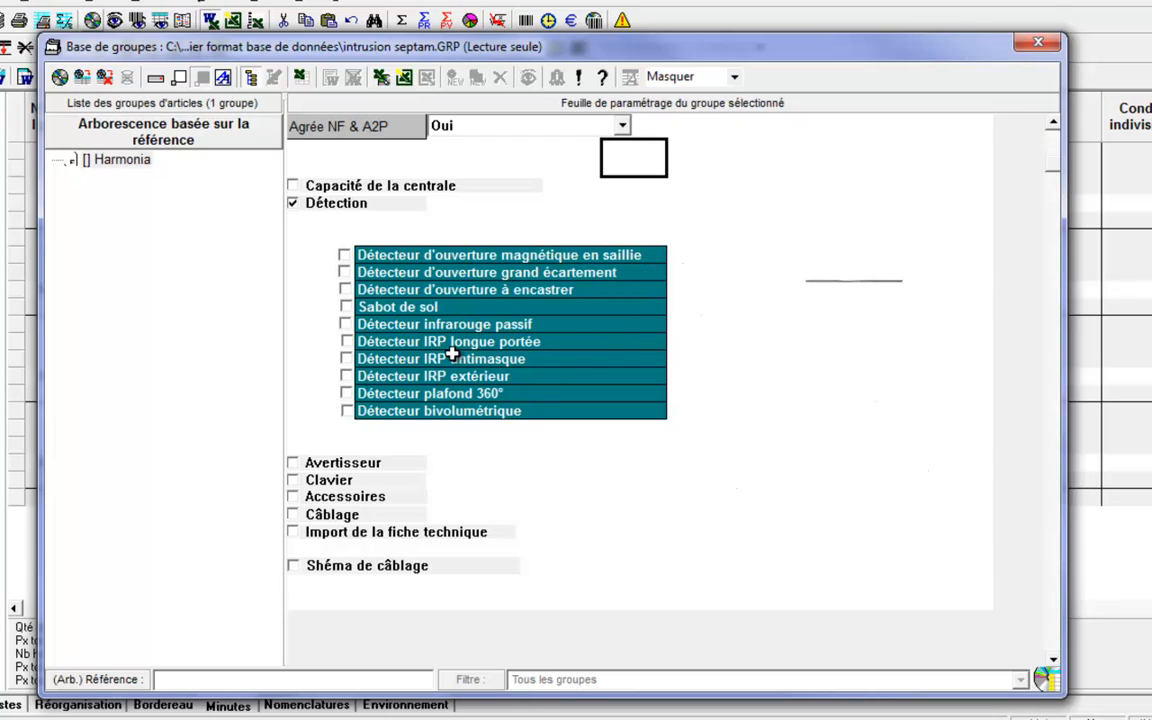
left_click(347, 410)
scroll(445, 524, "down", 1)
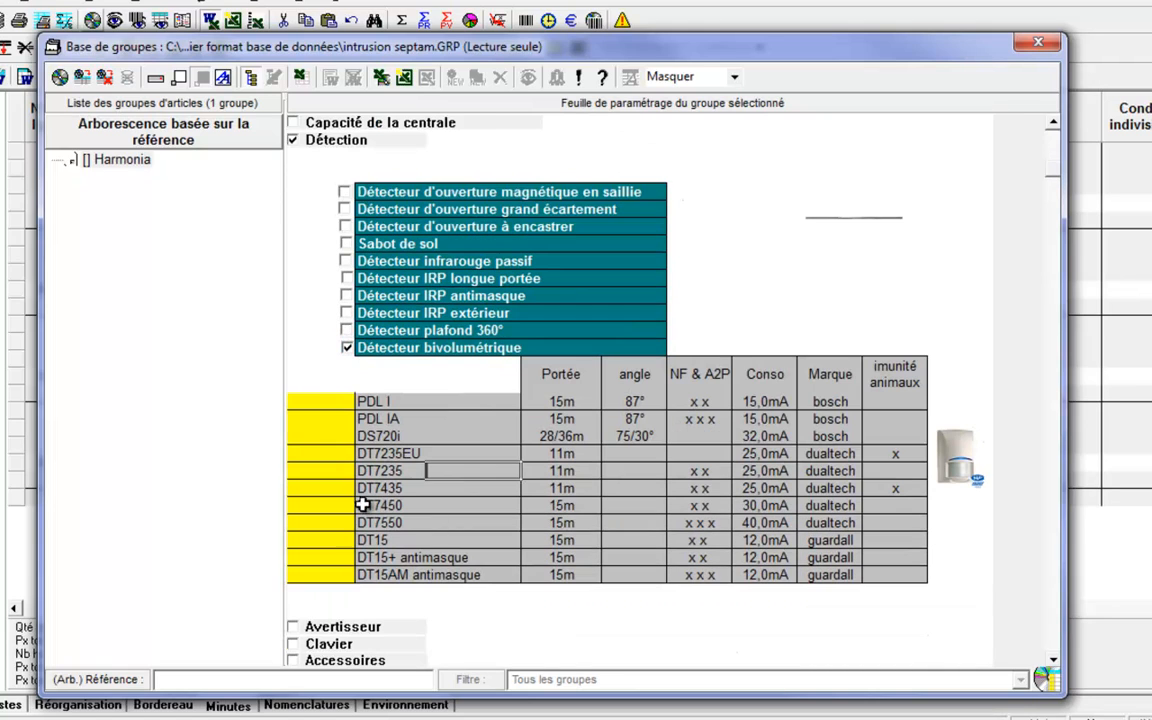
Set the bivolumetric detector quantities to 2 for DT7435 and 1 for DT7550.
left_click(318, 436)
left_click(321, 489)
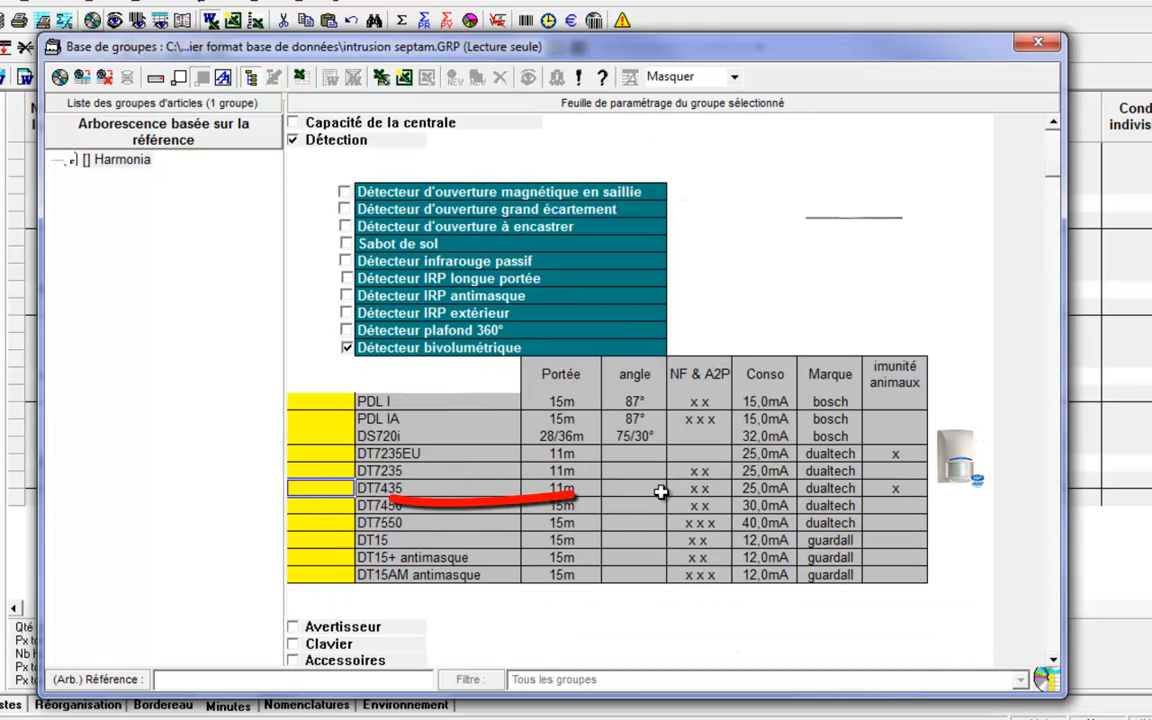
type("2")
key("Return")
key("Down")
key("Down")
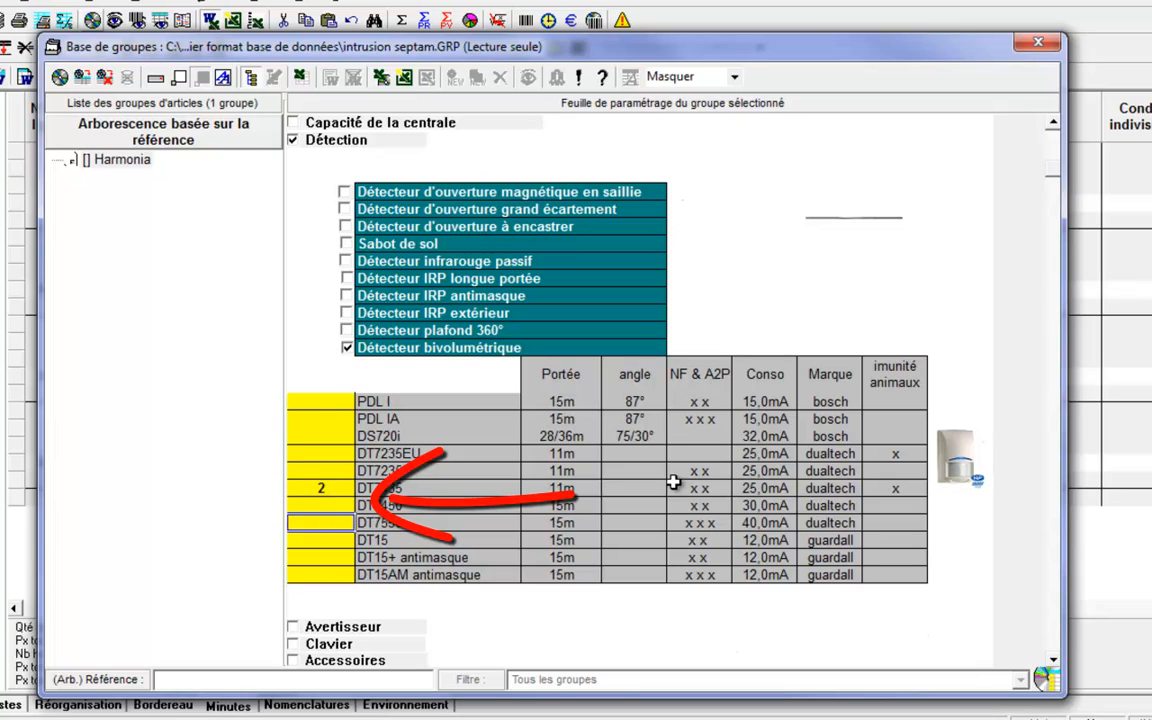
type("1")
Set a quantity of 2 for the PQ15 under Détecteur IRP longue portée, and collapse the Détection section.
left_click(346, 278)
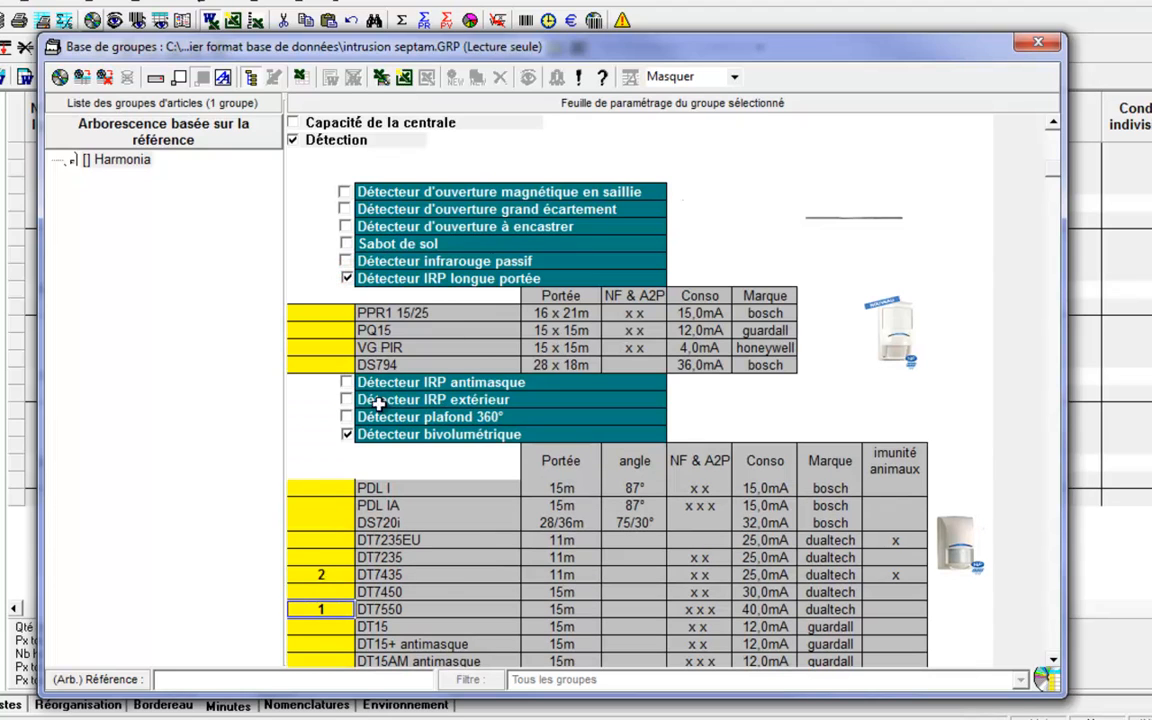
left_click(310, 330)
type("2")
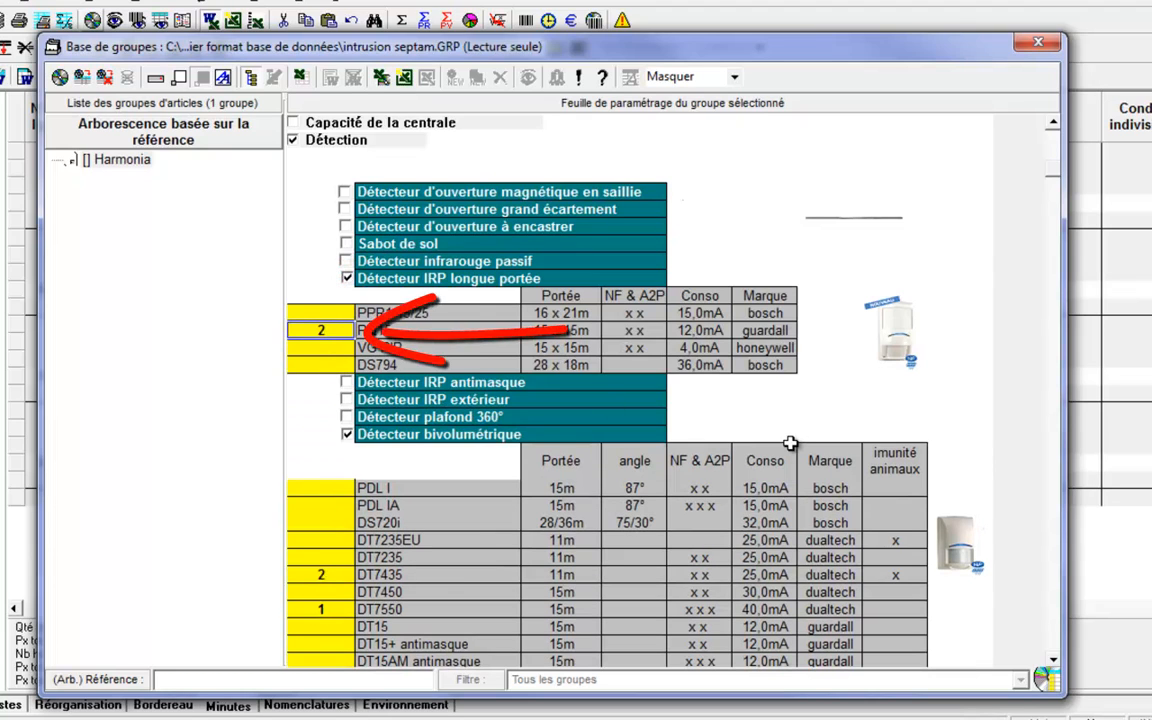
left_click(338, 140)
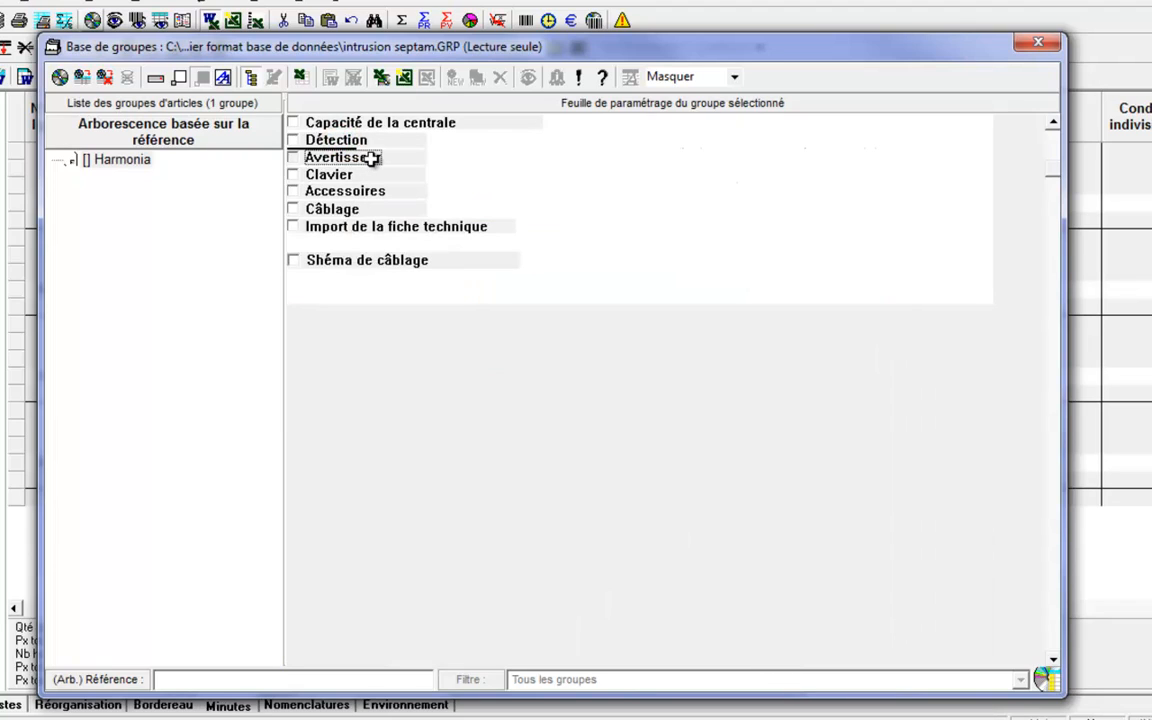
Set quantities of 2 for the 450SI interior siren and 1 for the Clavier LCD en ABS (économique).
left_click(362, 158)
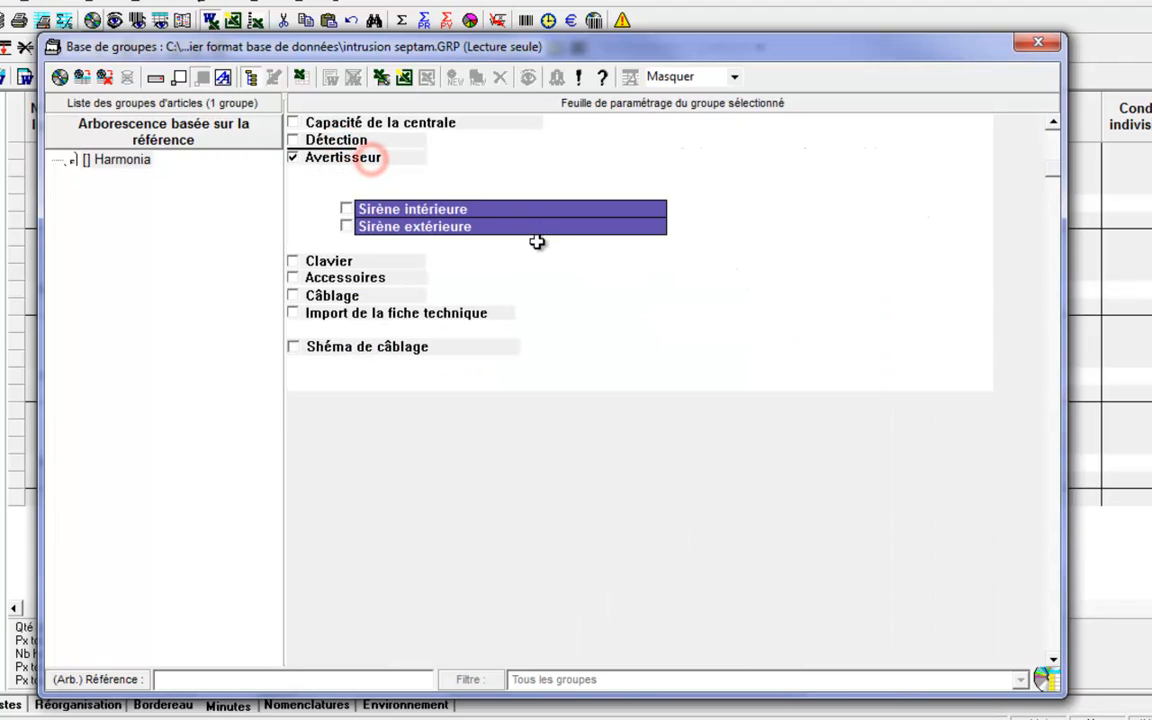
left_click(345, 208)
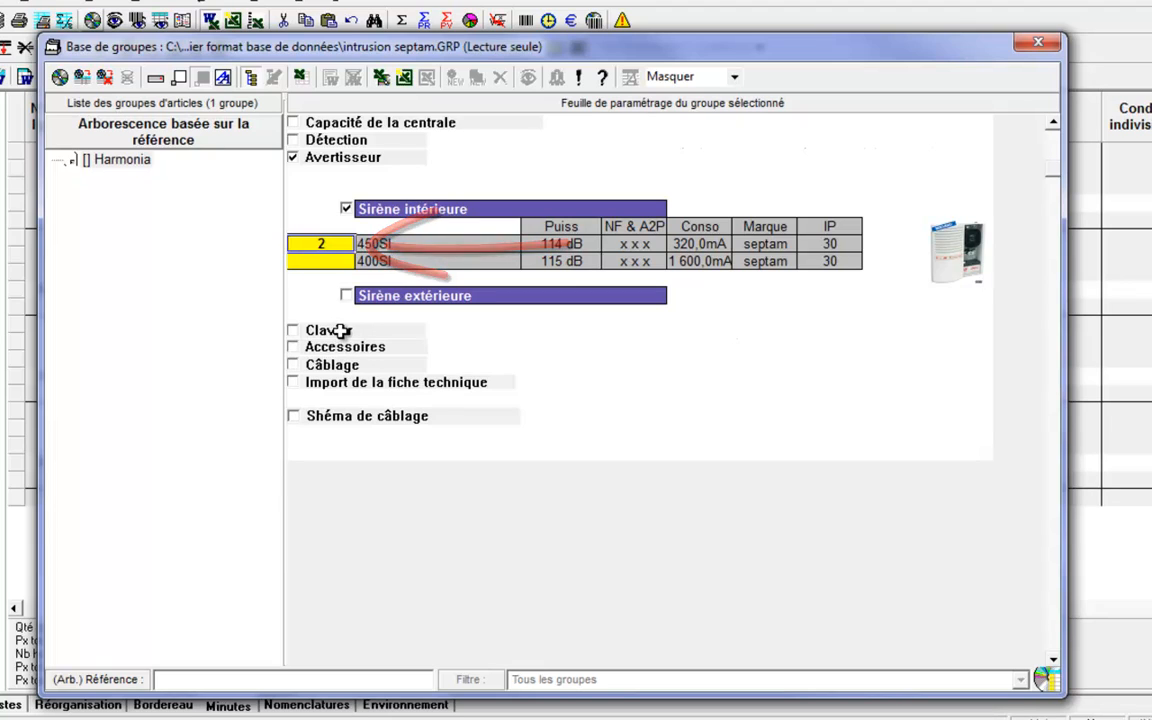
left_click(335, 330)
left_click(320, 365)
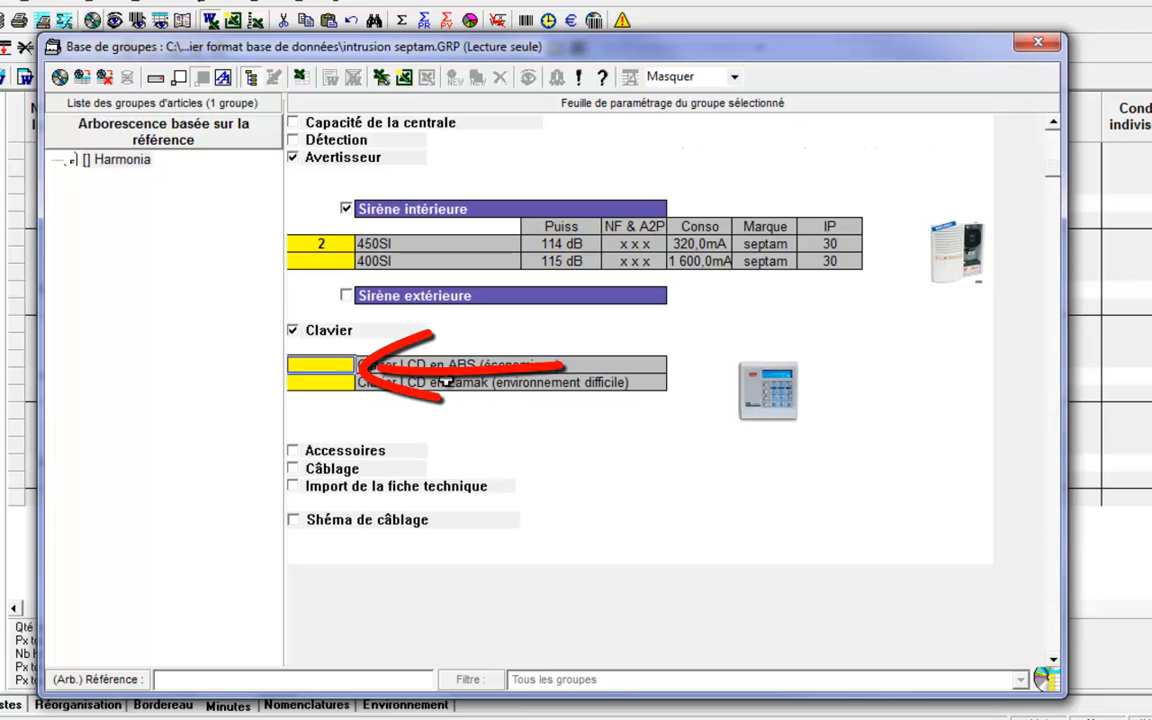
type("1")
Include the Carte de synthèse vocale and Interface GSM accessories, and enable the Câblage section.
left_click(376, 450)
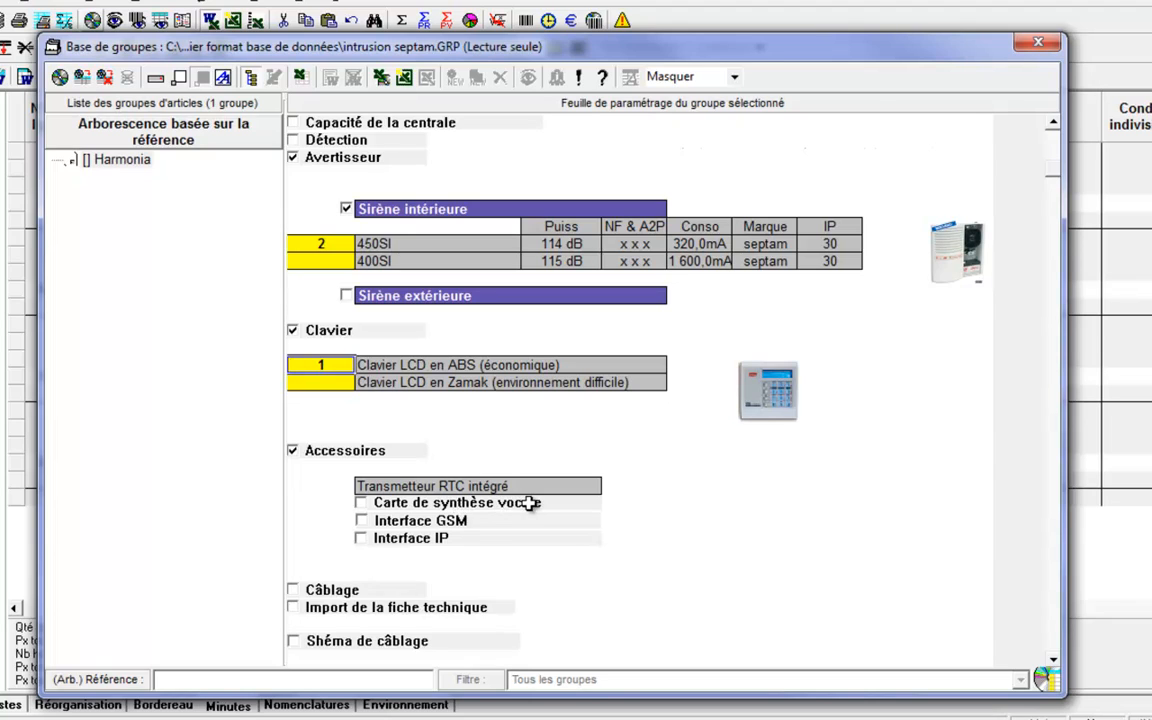
left_click(462, 521)
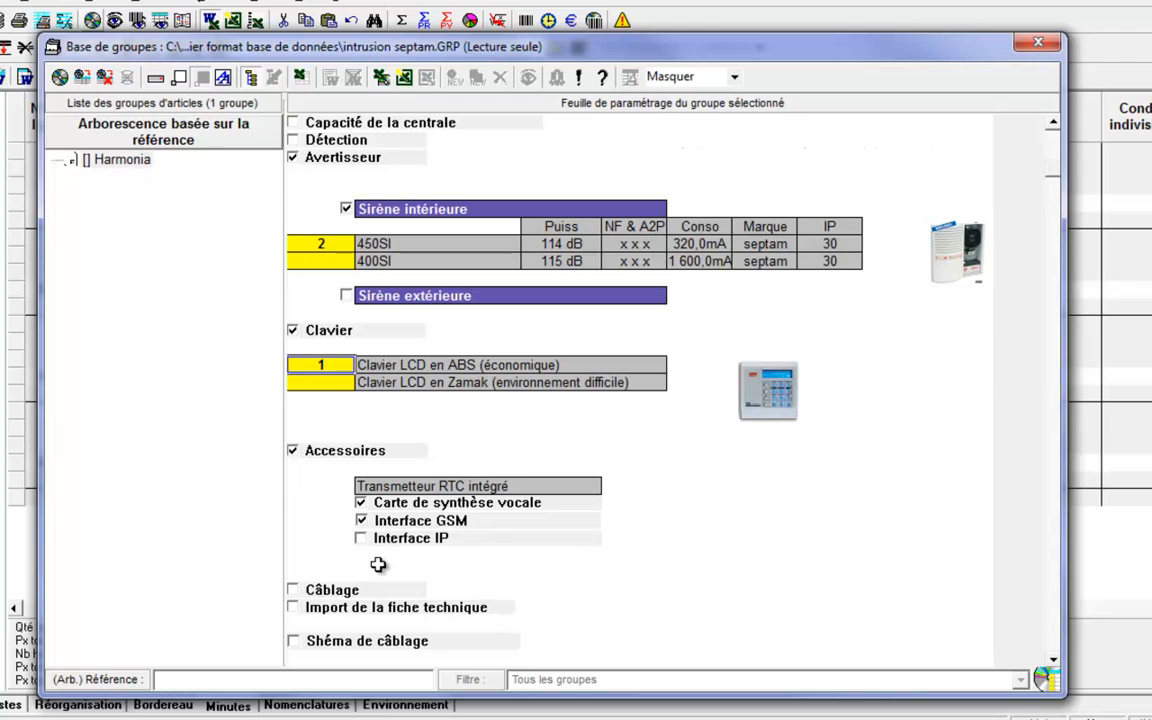
left_click(1053, 660)
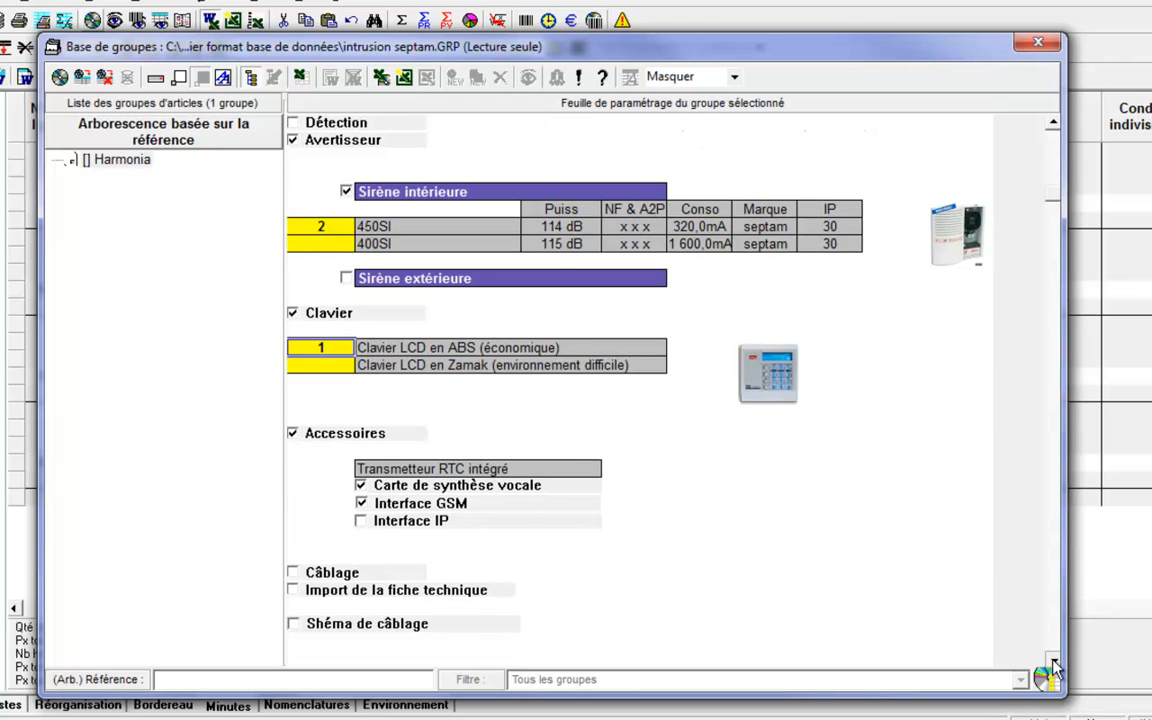
scroll(1050, 665, "down", 3)
left_click(334, 450)
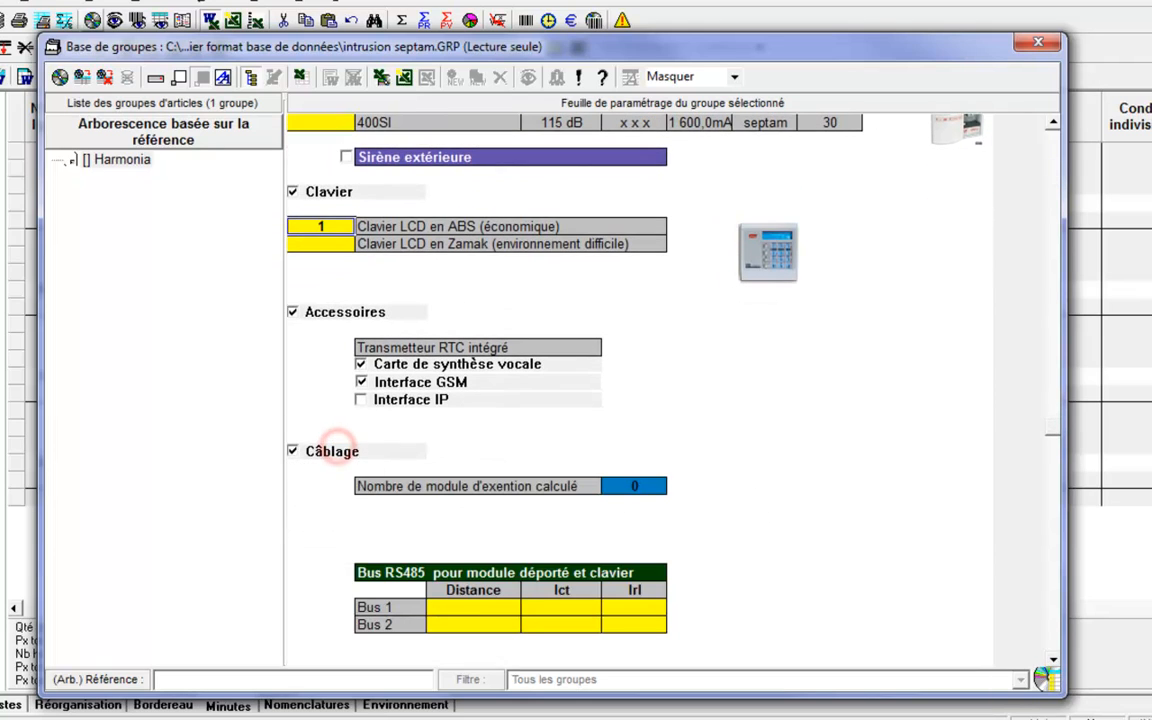
left_click(658, 525)
scroll(763, 535, "down", 1)
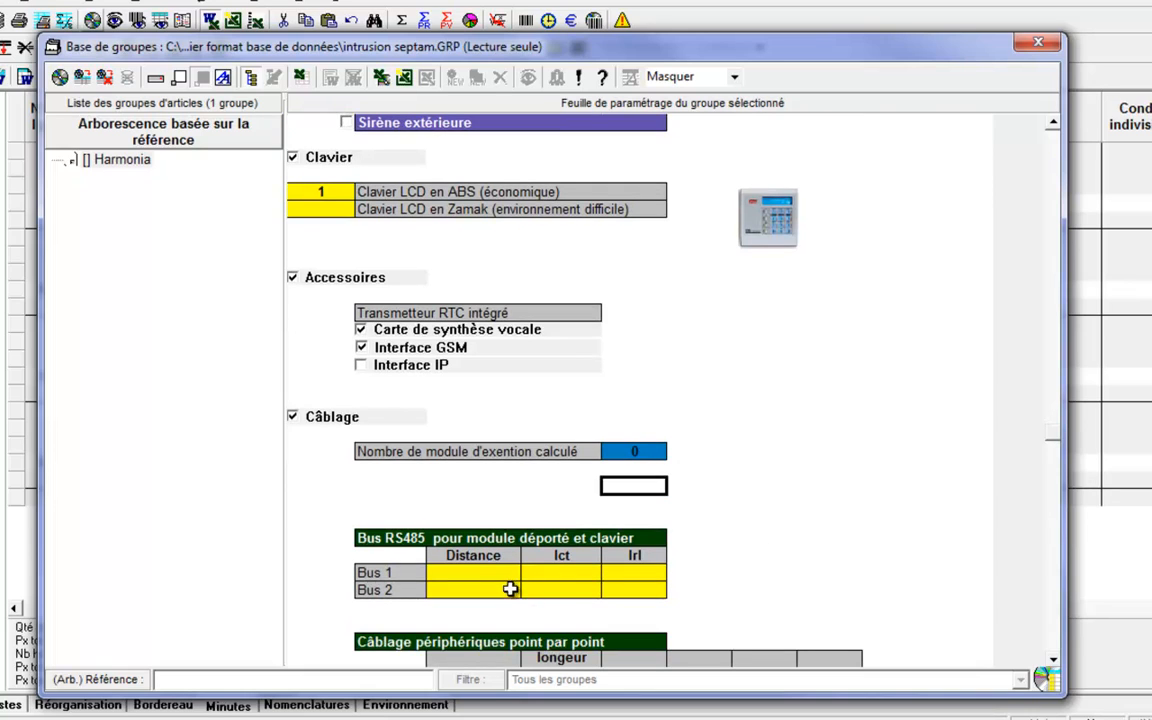
Set the RS485 bus distances to 120 ml for both Bus 1 and Bus 2.
left_click(504, 577)
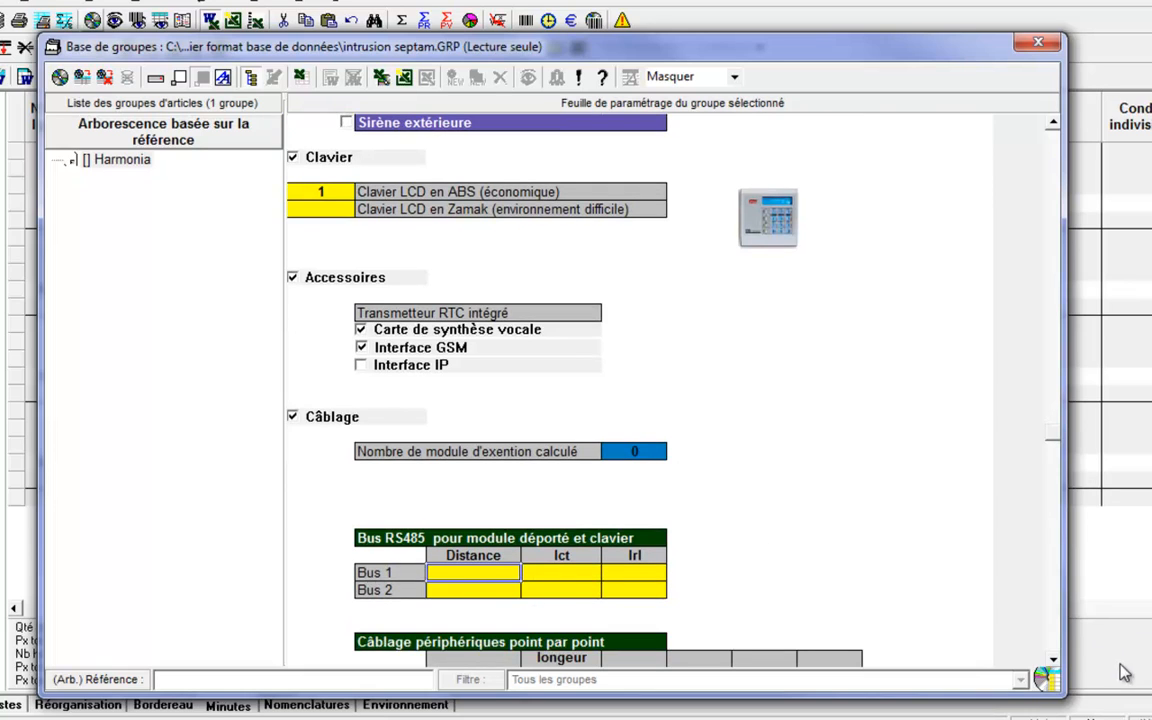
scroll(1053, 655, "down", 3)
scroll(1053, 659, "down", 2)
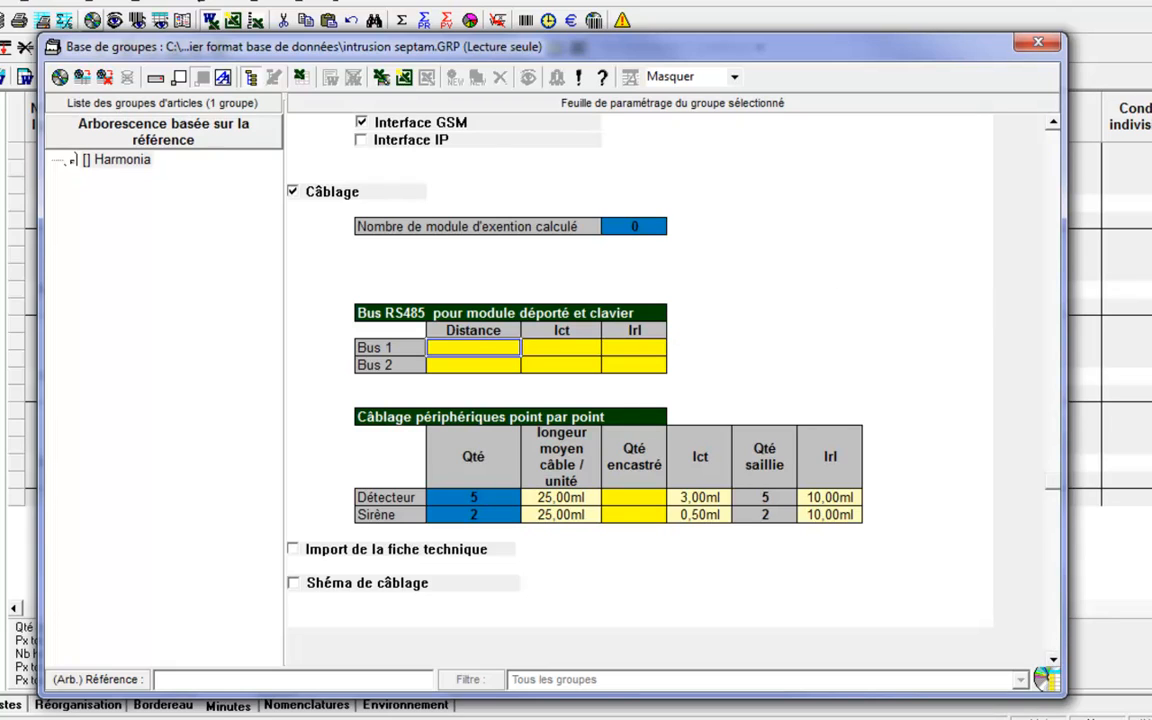
type("120")
key("Return")
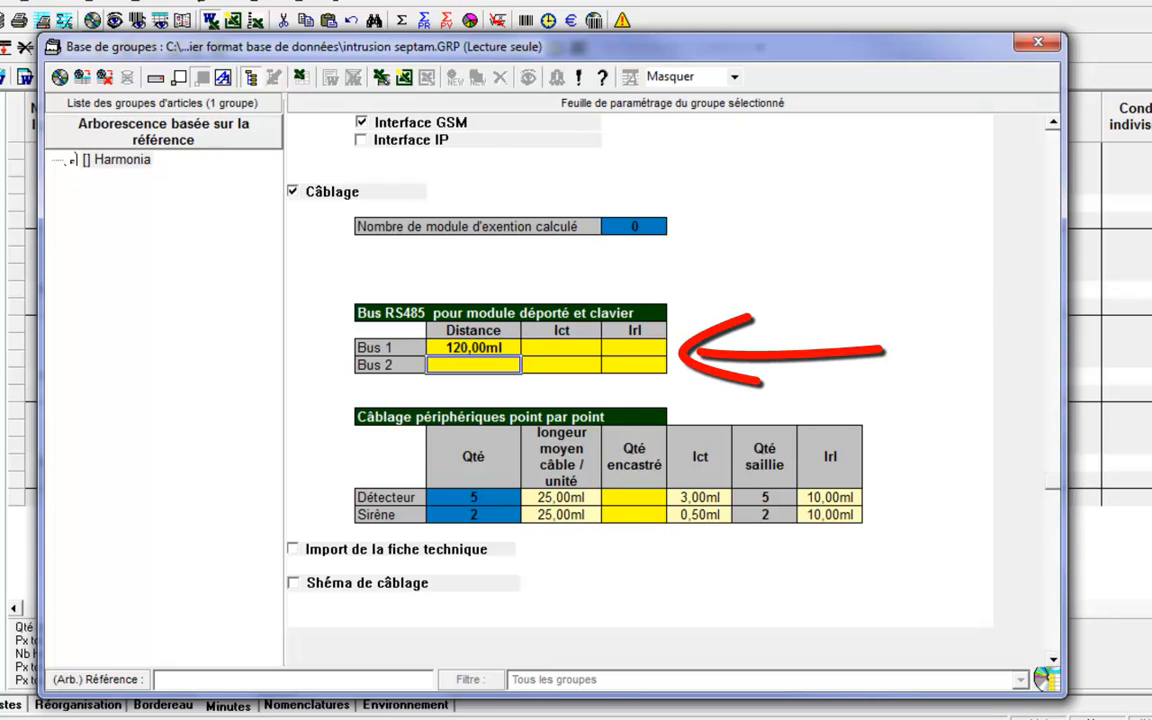
type("120")
key("Return")
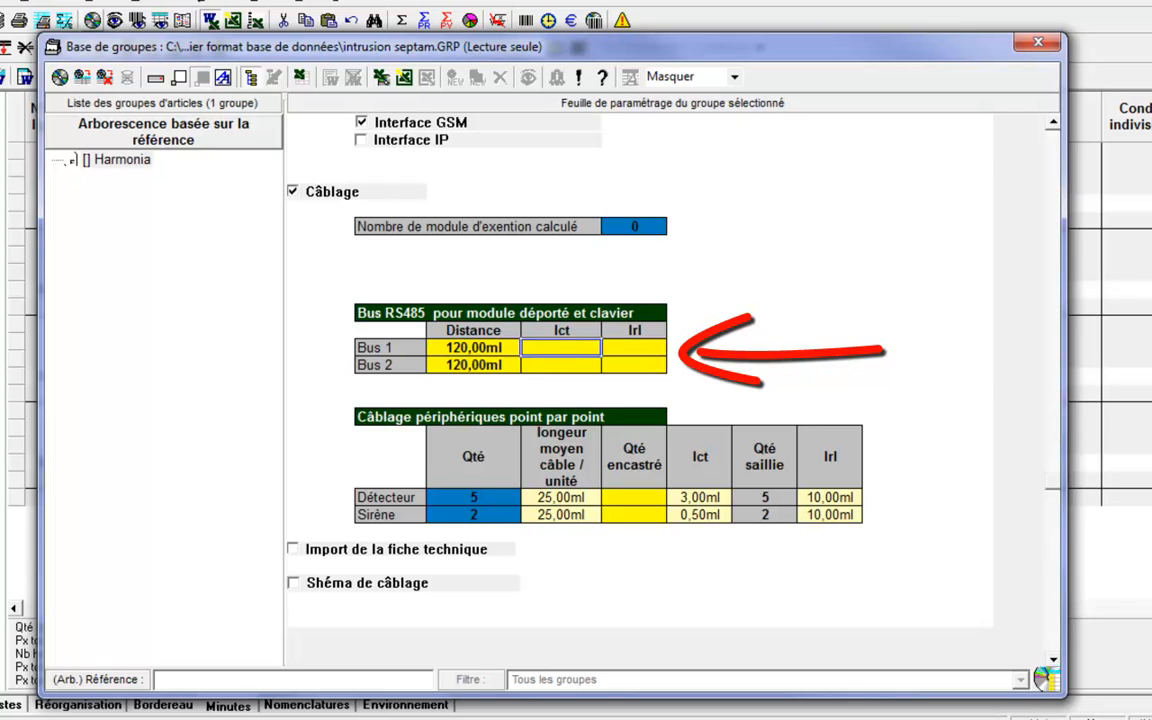
Set the RS485 conduit lengths to 2 ml of Ict for Bus 1 and 25 ml of Irl for Bus 2.
type("2")
key("Return")
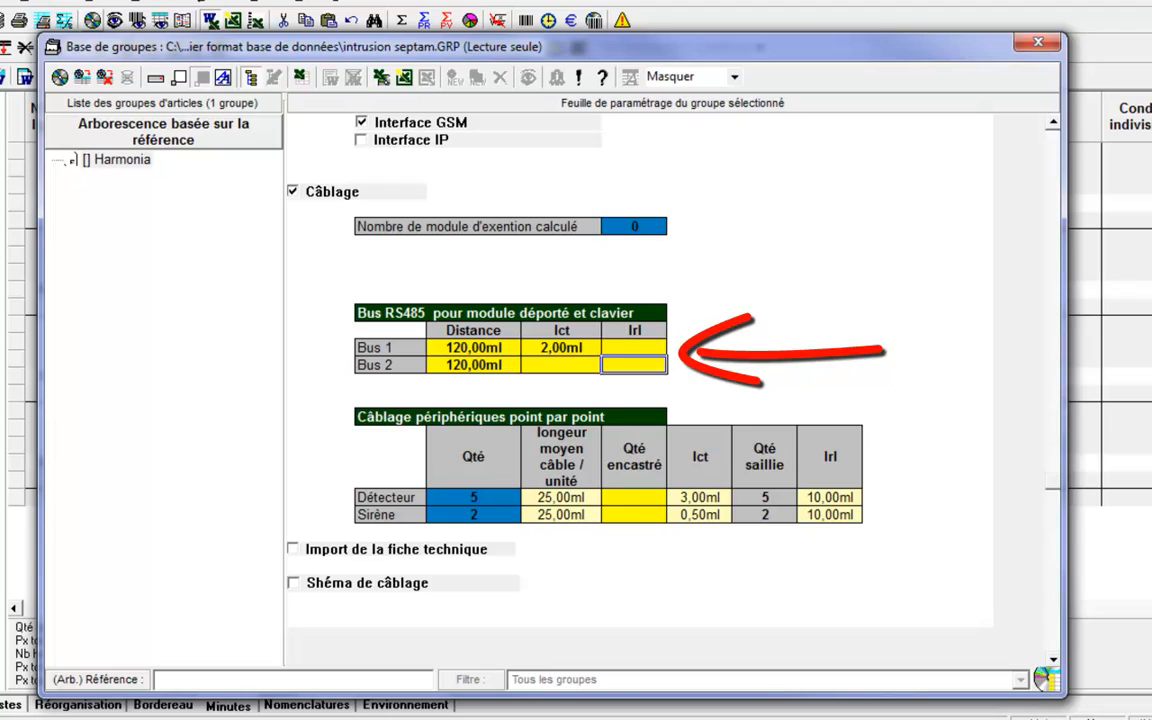
type("25")
key("Return")
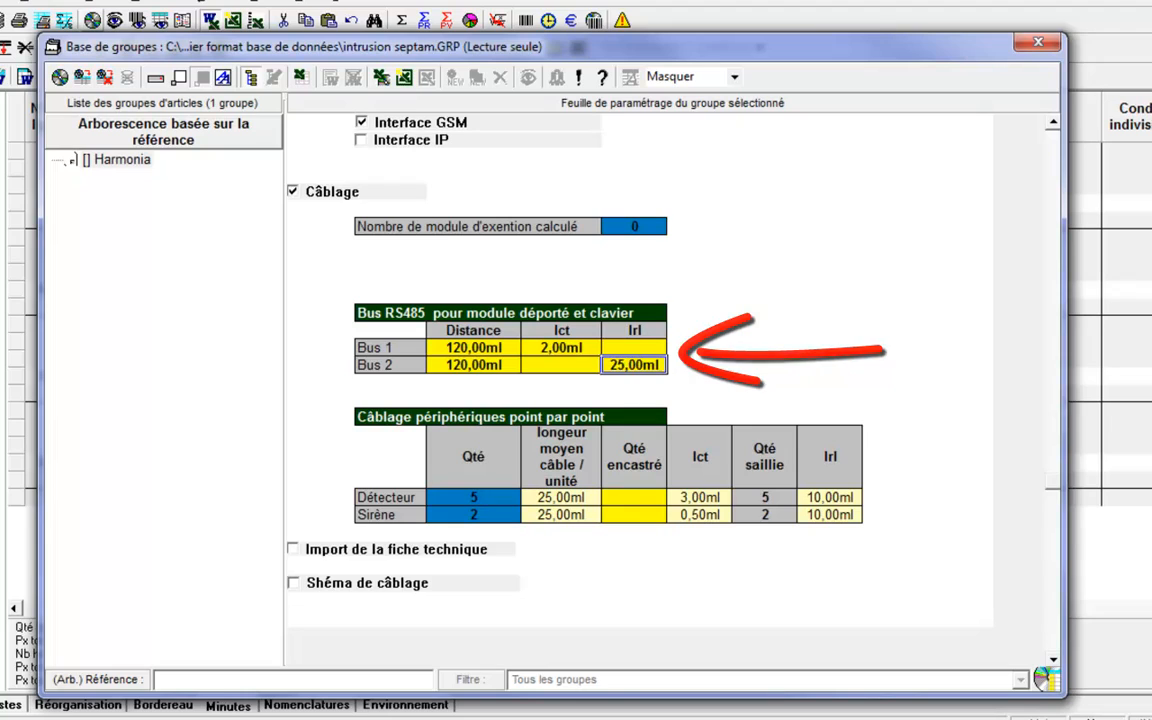
Set the Qté encastré for Détecteur to 2 in the point-by-point peripheral wiring table.
left_click(652, 503)
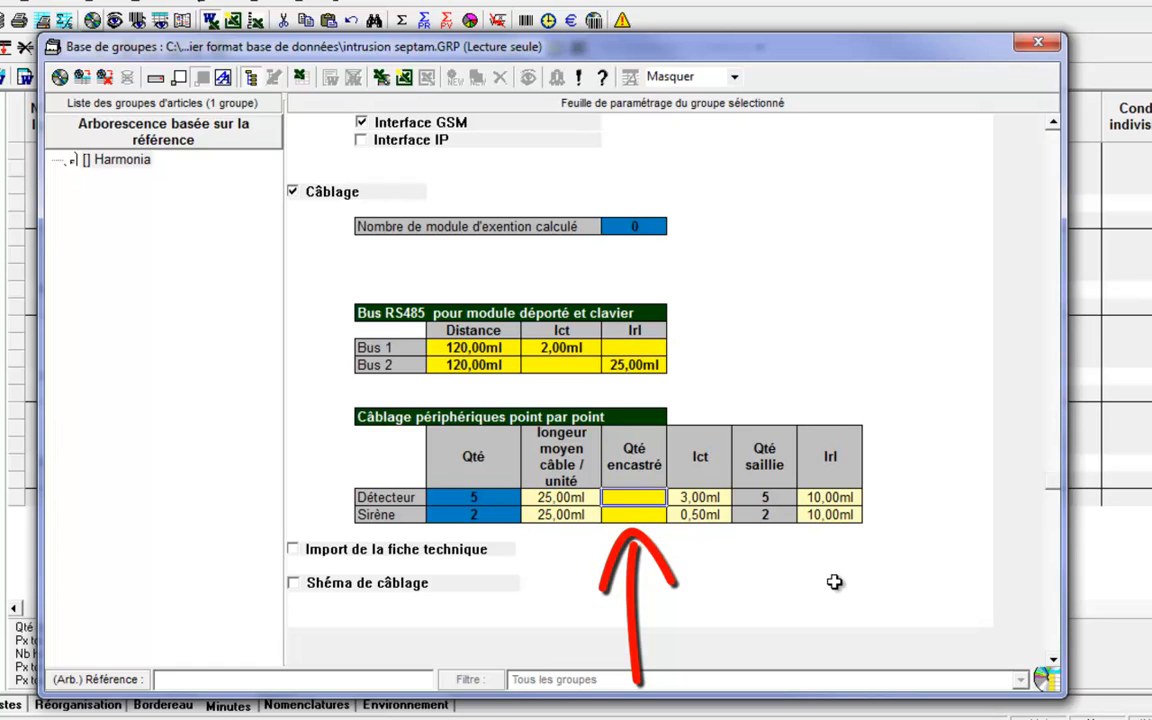
type("12")
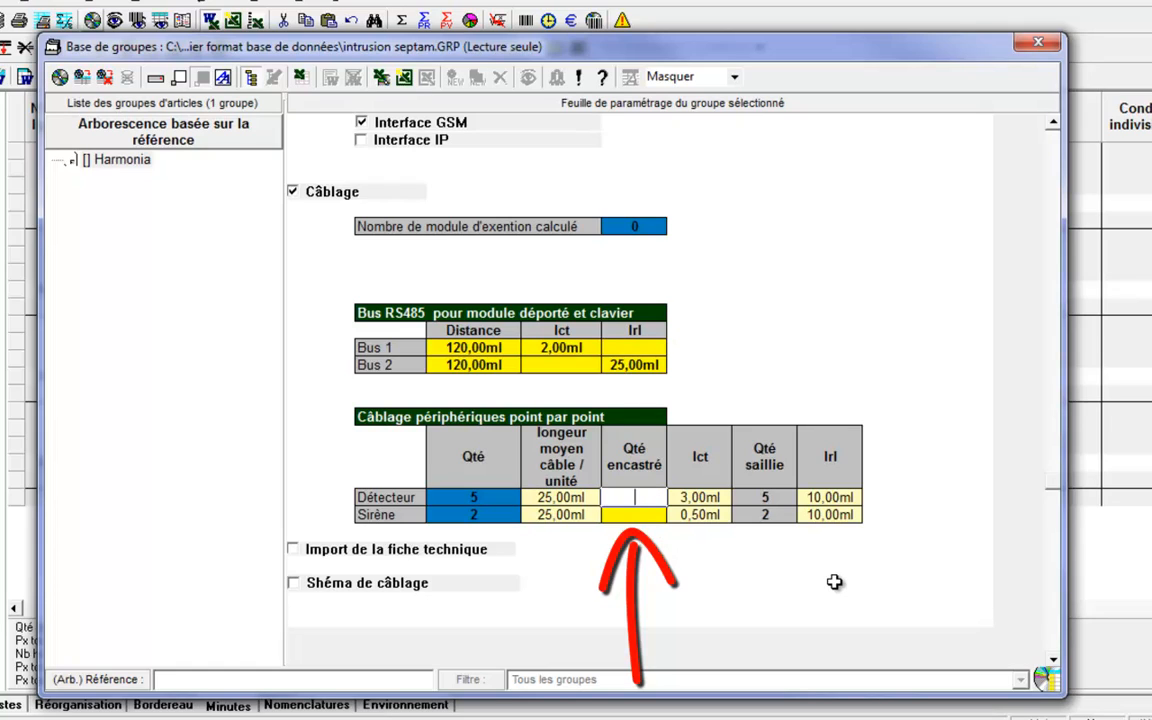
type("2")
key("Return")
key("Down")
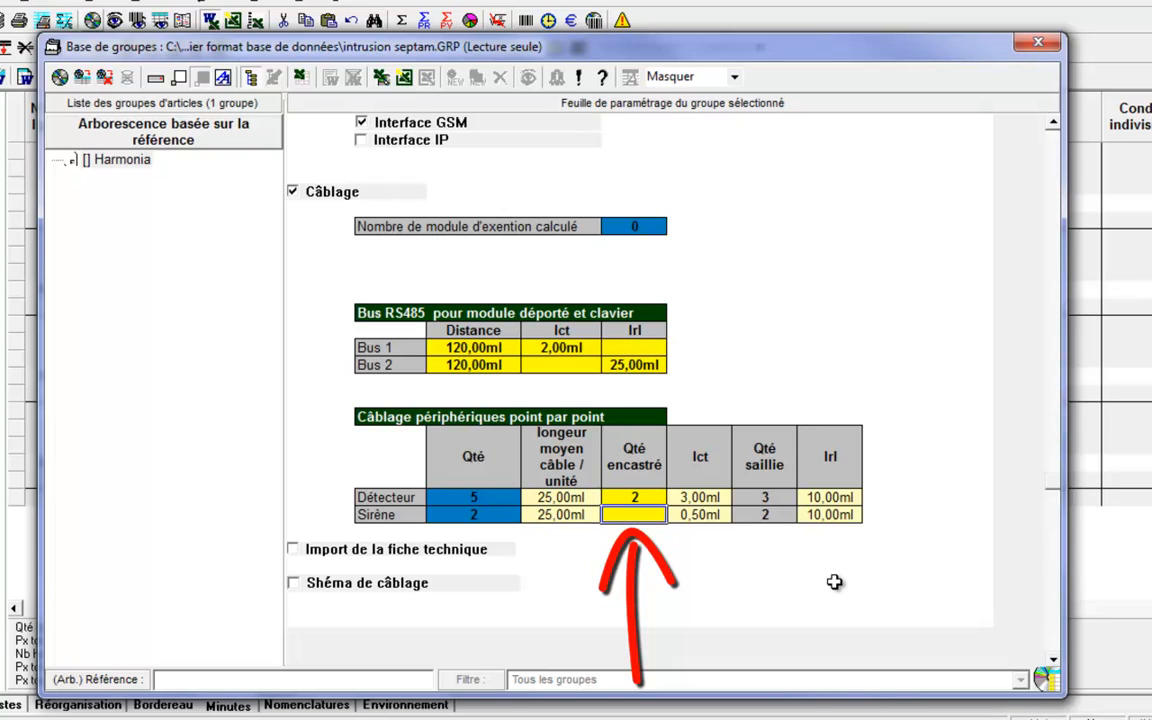
Set the Qté encastré for Sirène to 1 and enable the Import de la fiche technique option.
type("1")
key("Return")
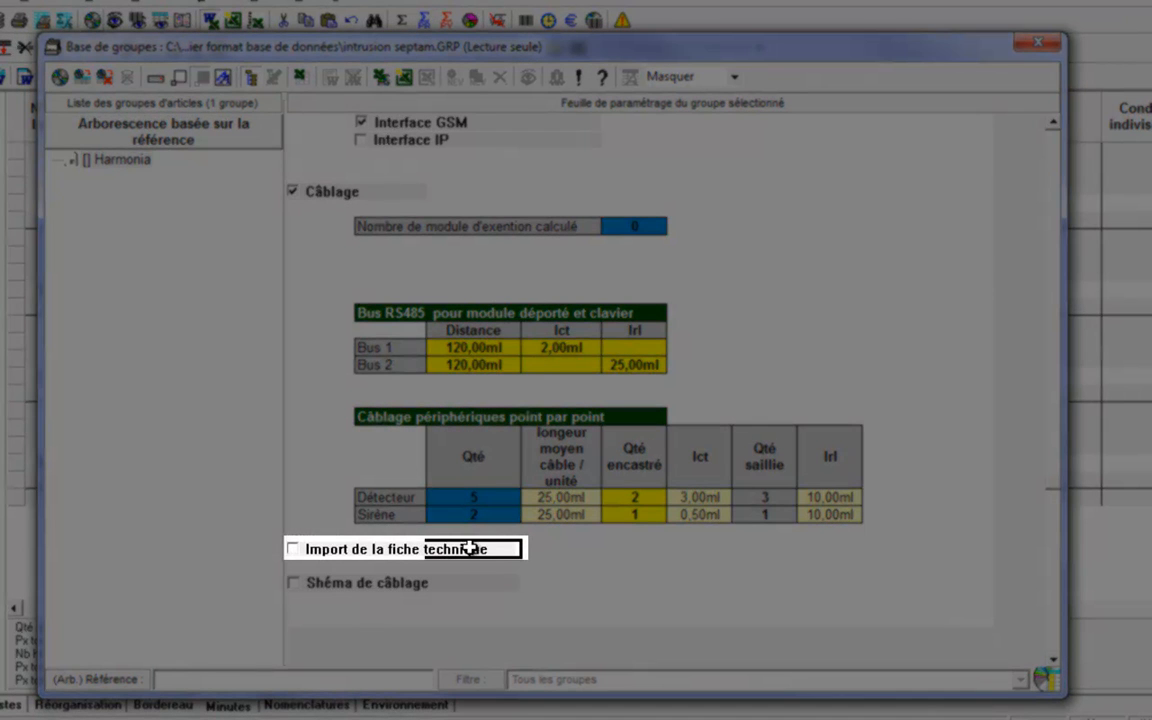
left_click(468, 548)
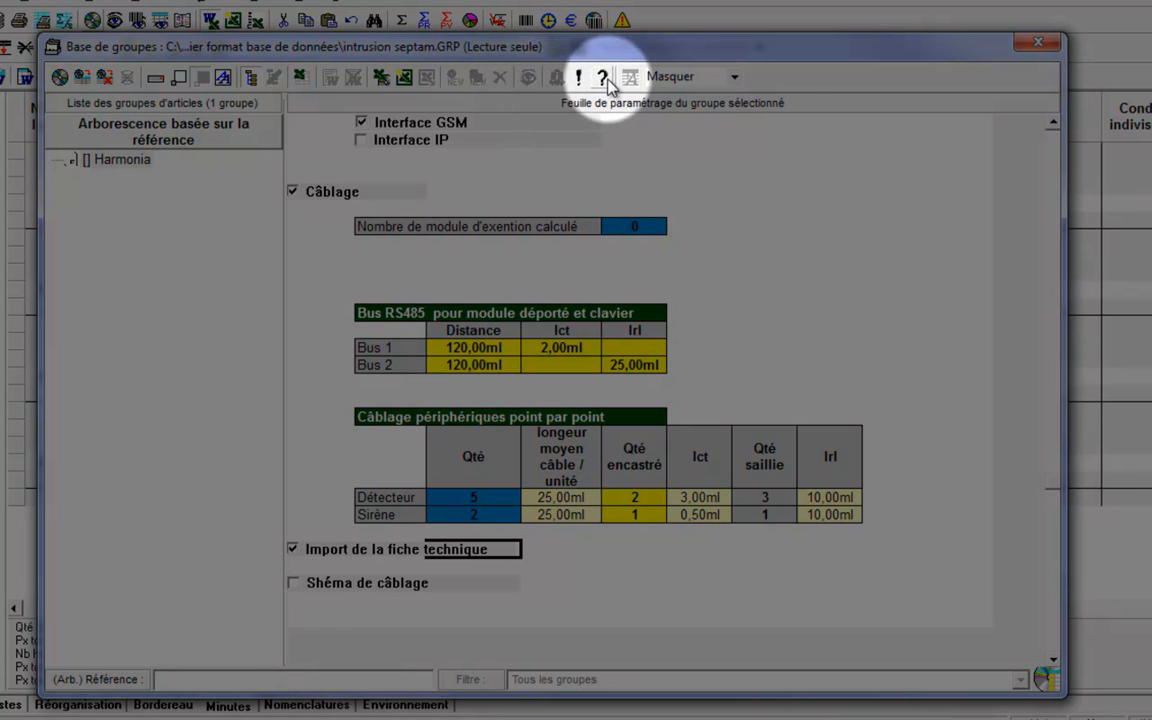
Check the total cost of the configured group, closing the amounts message when done.
left_click(602, 78)
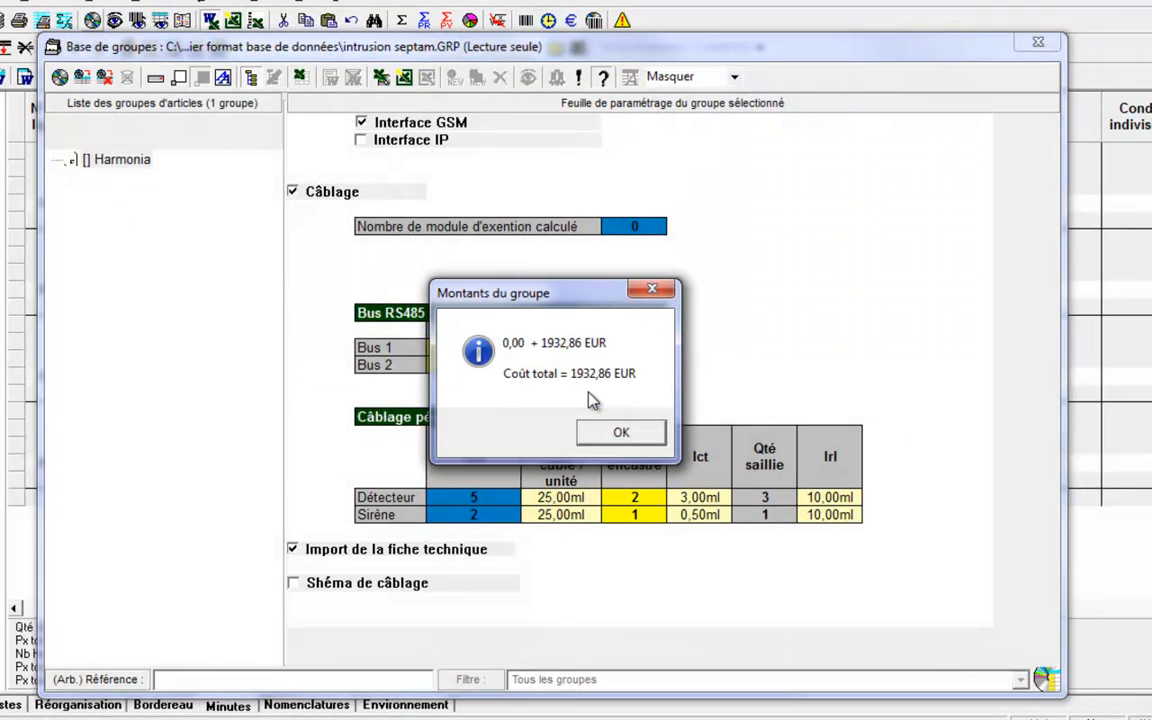
left_click(650, 434)
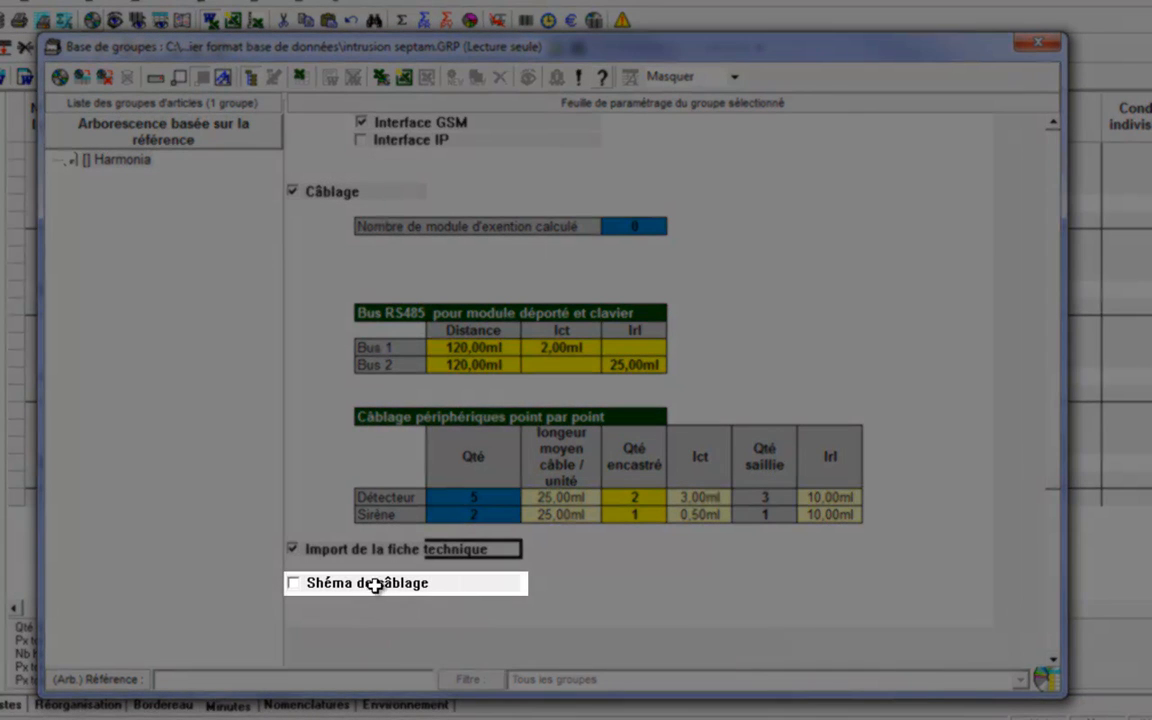
Enable the Shéma de câblage option and view the Harmonia wiring diagram.
left_click(374, 585)
left_click(1053, 660)
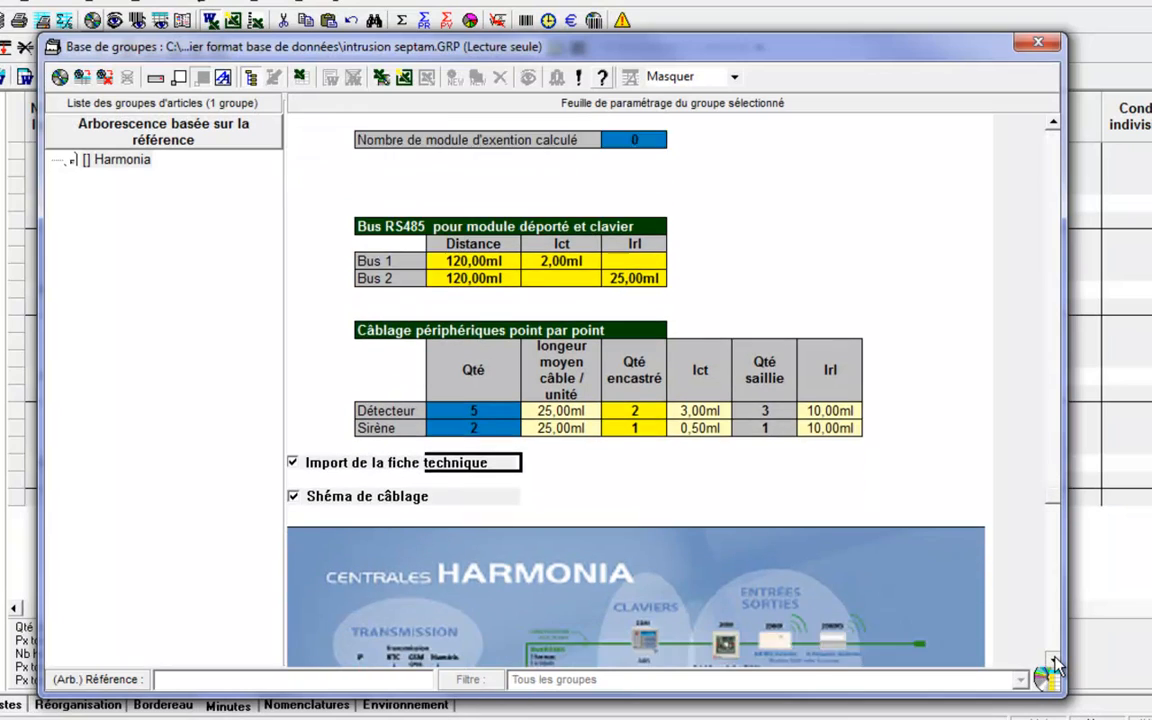
scroll(1053, 660, "down", 10)
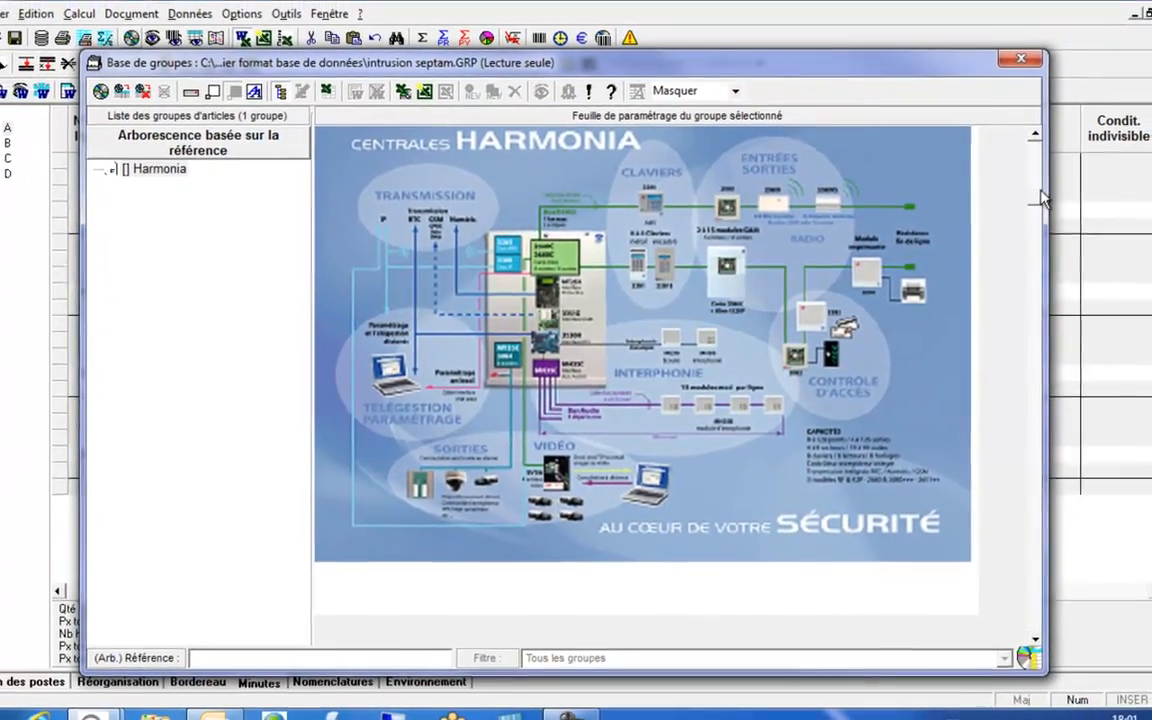
left_click_drag(1041, 198, 1040, 190)
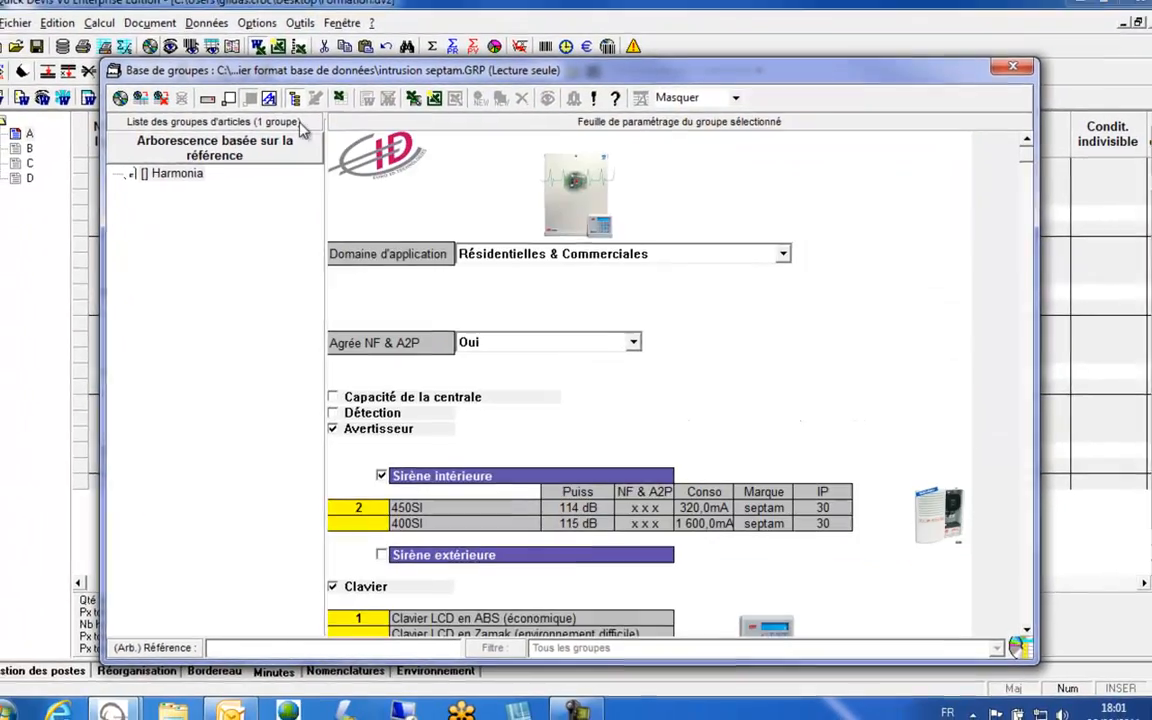
Insert the configured Harmonia group into the quote at line 0001 of item A, and close the group database.
left_click_drag(174, 64, 809, 101)
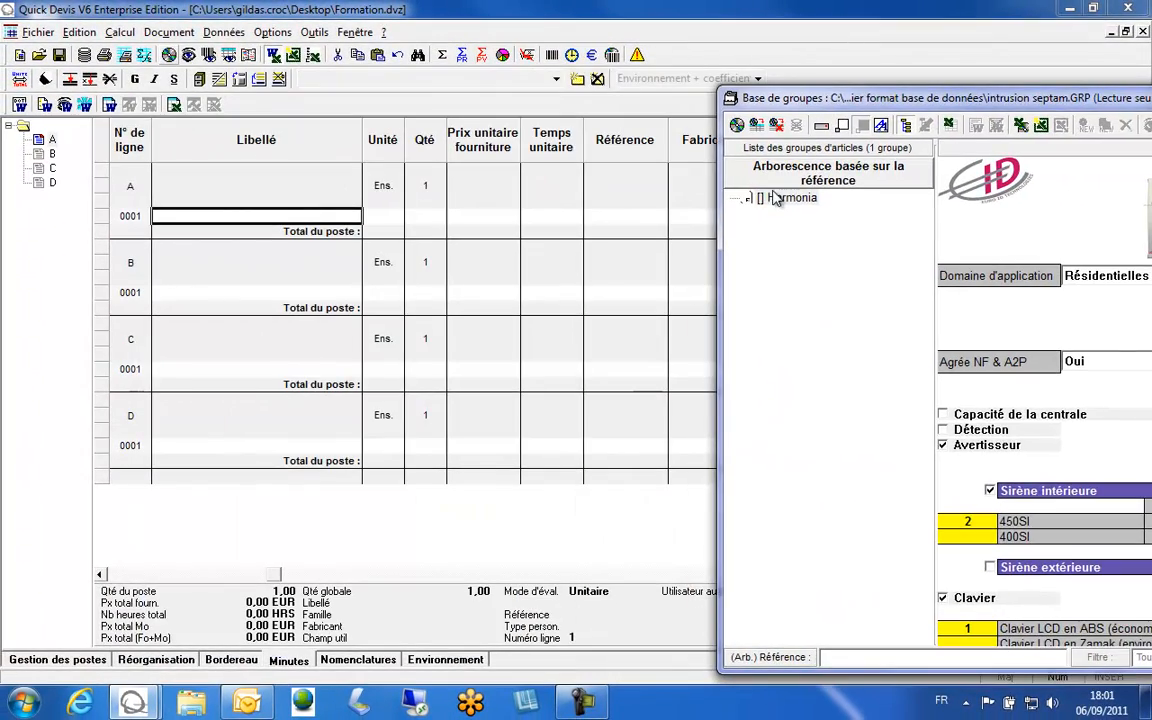
left_click(792, 198)
mouse_move(801, 205)
left_mouse_down()
mouse_move(345, 215)
mouse_move(352, 228)
left_mouse_up()
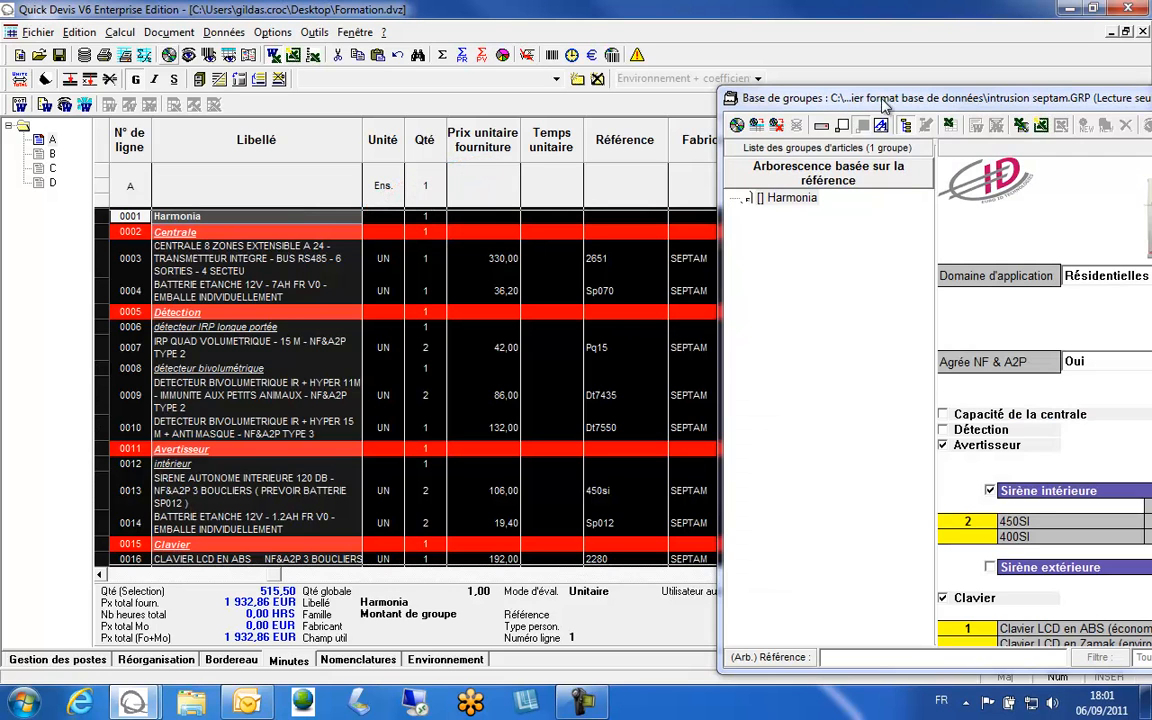
left_click_drag(885, 105, 340, 125)
left_click(1056, 114)
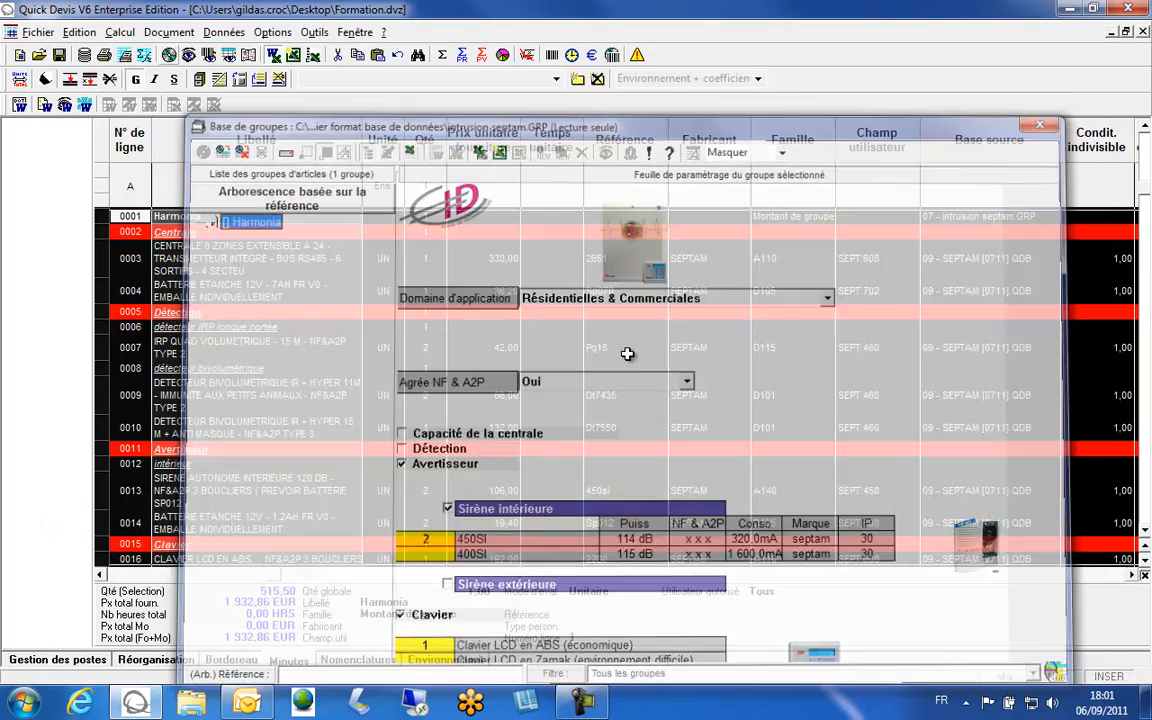
left_click(539, 295)
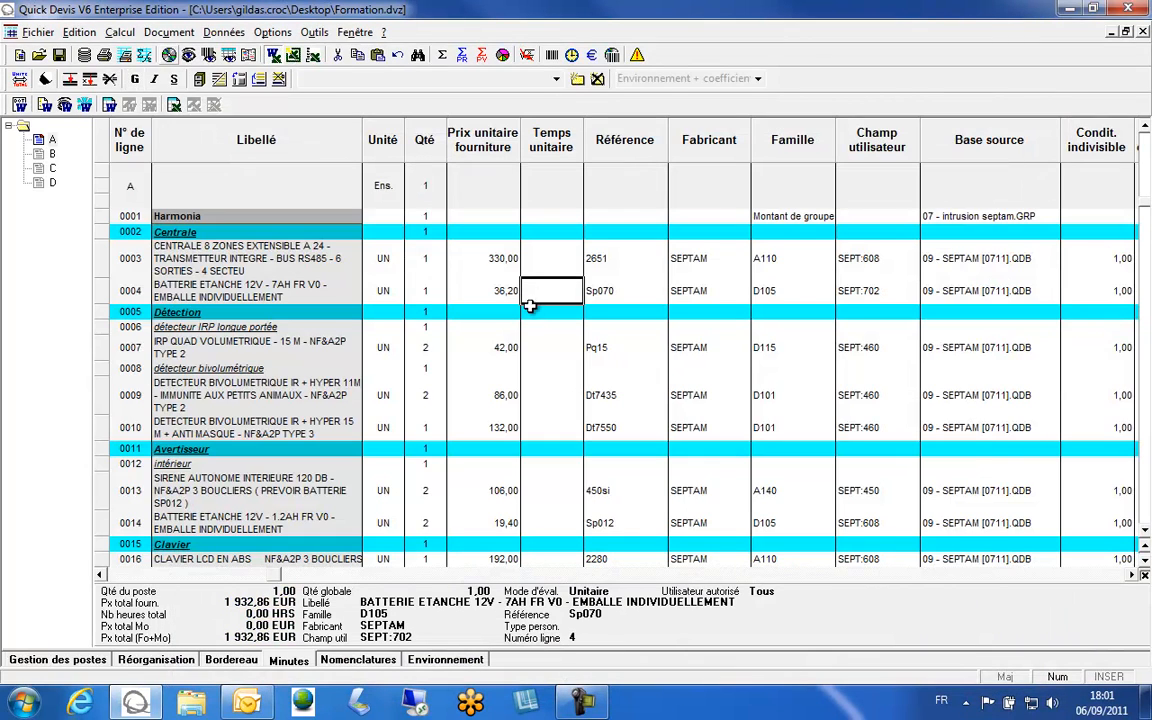
Examine the inserted Harmonia lines in the Minutes sheet, from the Centrale section through to the Câblage section.
key("Down")
key("Down")
key("Down")
key("Down")
key("Down")
key("Down")
key("Down")
key("Down")
key("Down")
key("Down")
key("Down")
key("Down")
key("Down")
key("Down")
key("Down")
key("Down")
key("Down")
key("Down")
key("Down")
key("Down")
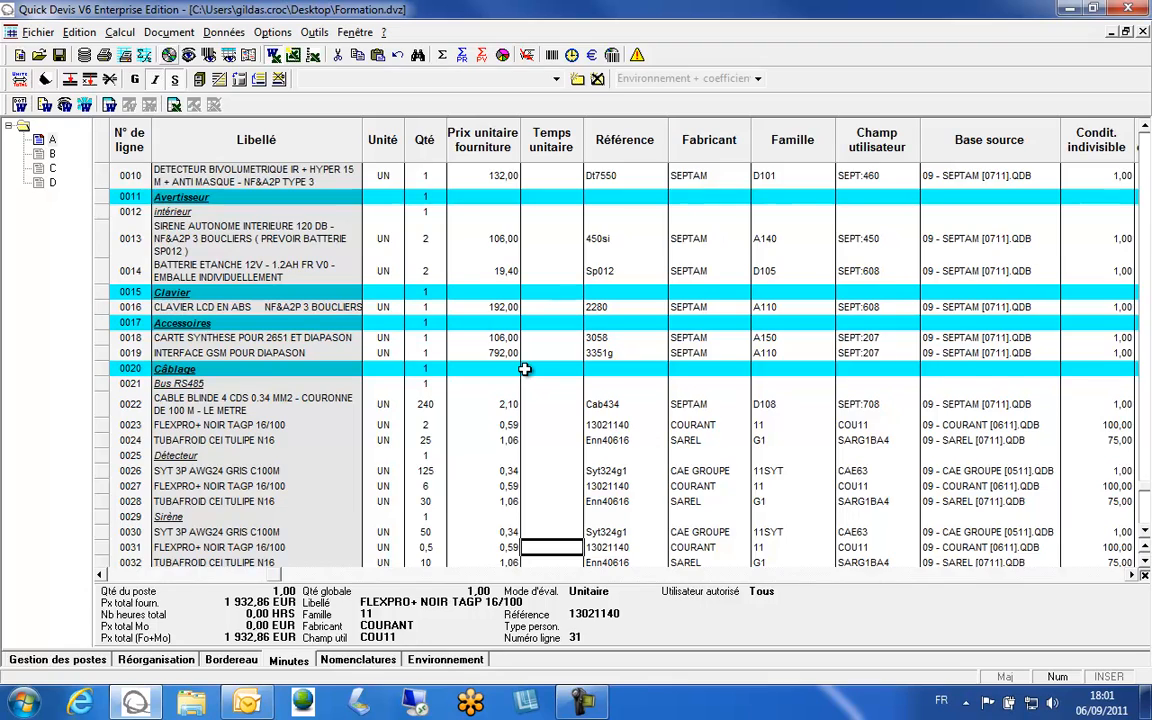
scroll(525, 370, "down", 2)
scroll(527, 367, "up", 12)
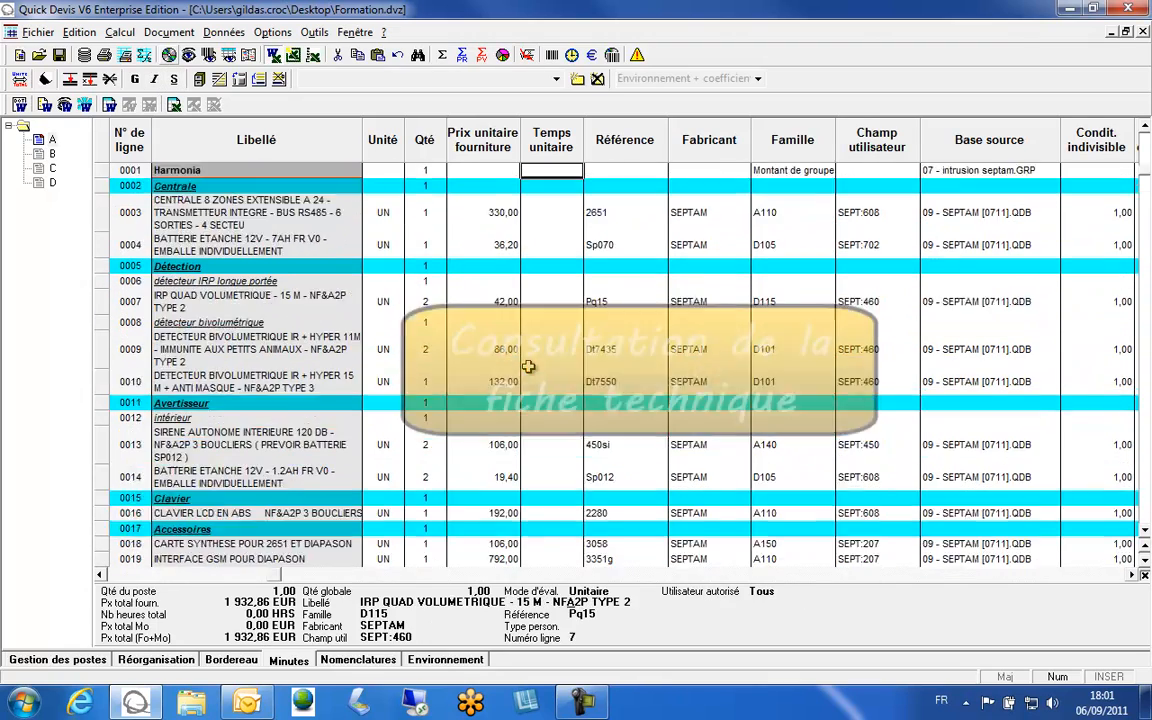
scroll(528, 367, "up", 1)
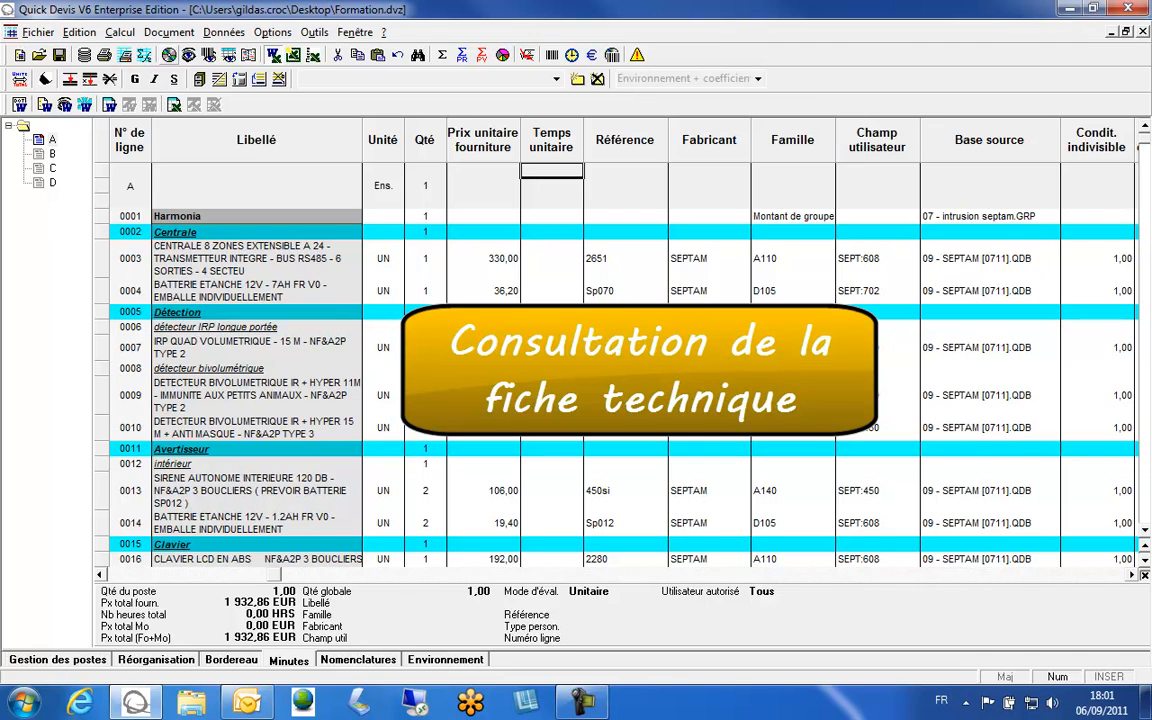
Open the technical data sheet attached to the Harmonia line in Word, read through both pages and close it.
left_click(290, 214)
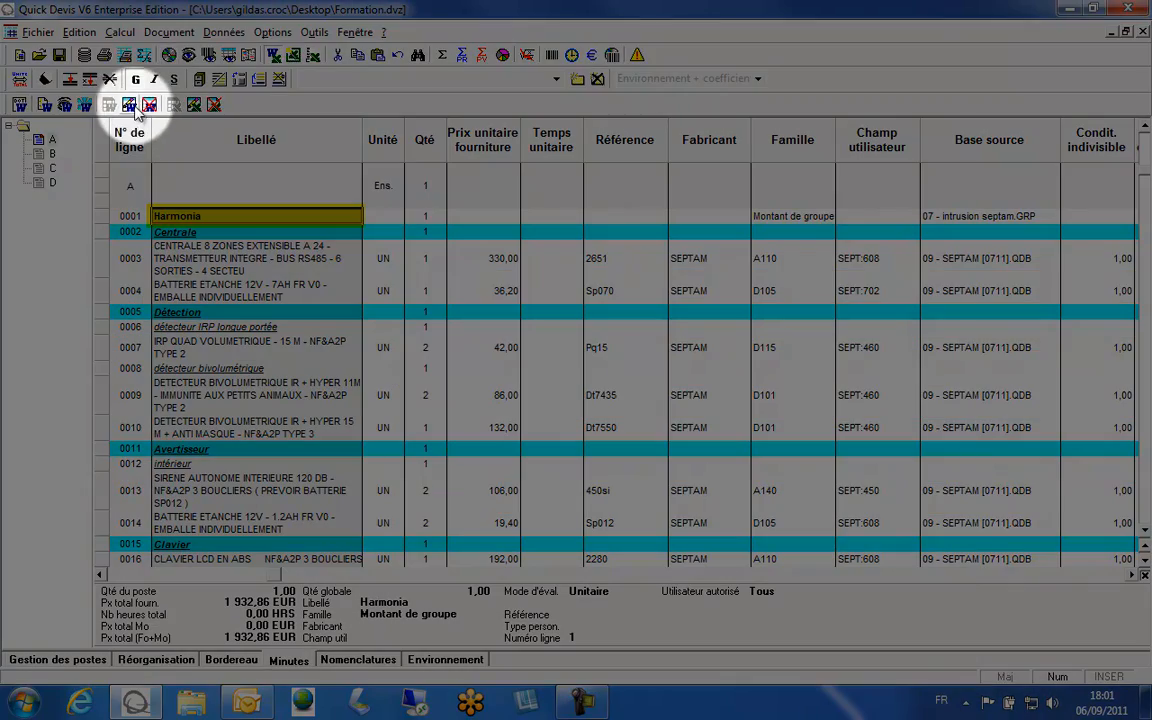
left_click(149, 104)
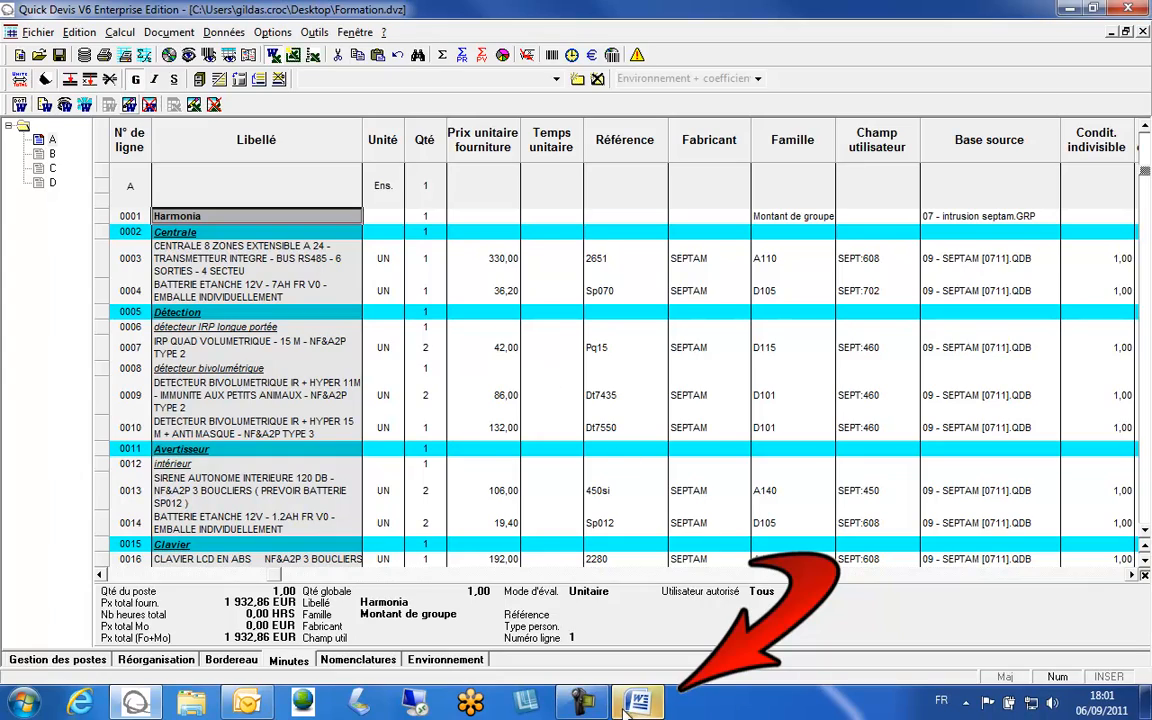
scroll(815, 410, "down", 20)
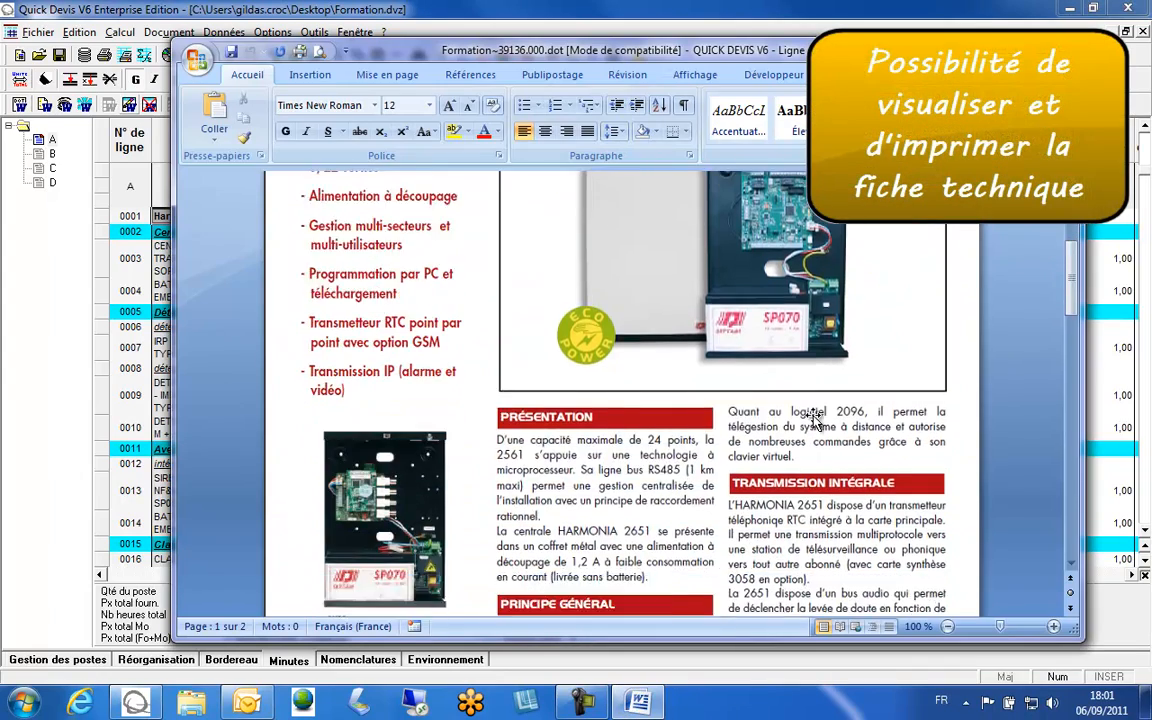
scroll(815, 420, "down", 15)
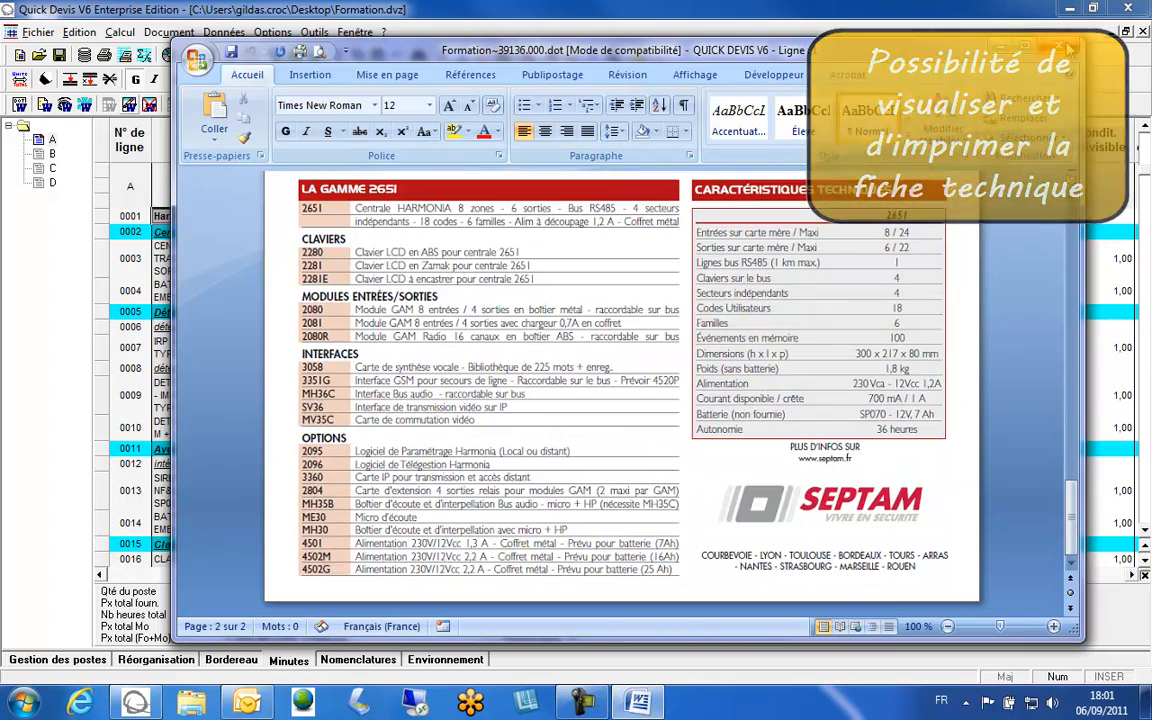
left_click(1067, 48)
Reload the saved parameters of the Harmonia line into the group manager for editing.
left_click(422, 290)
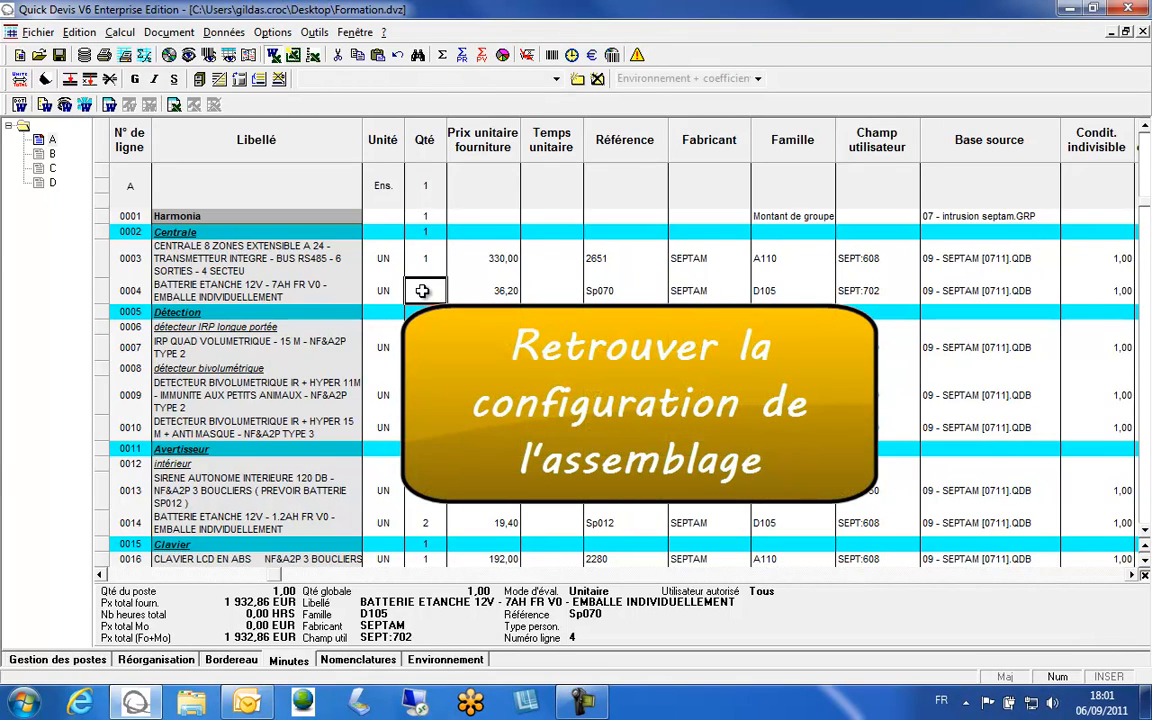
left_click(265, 215)
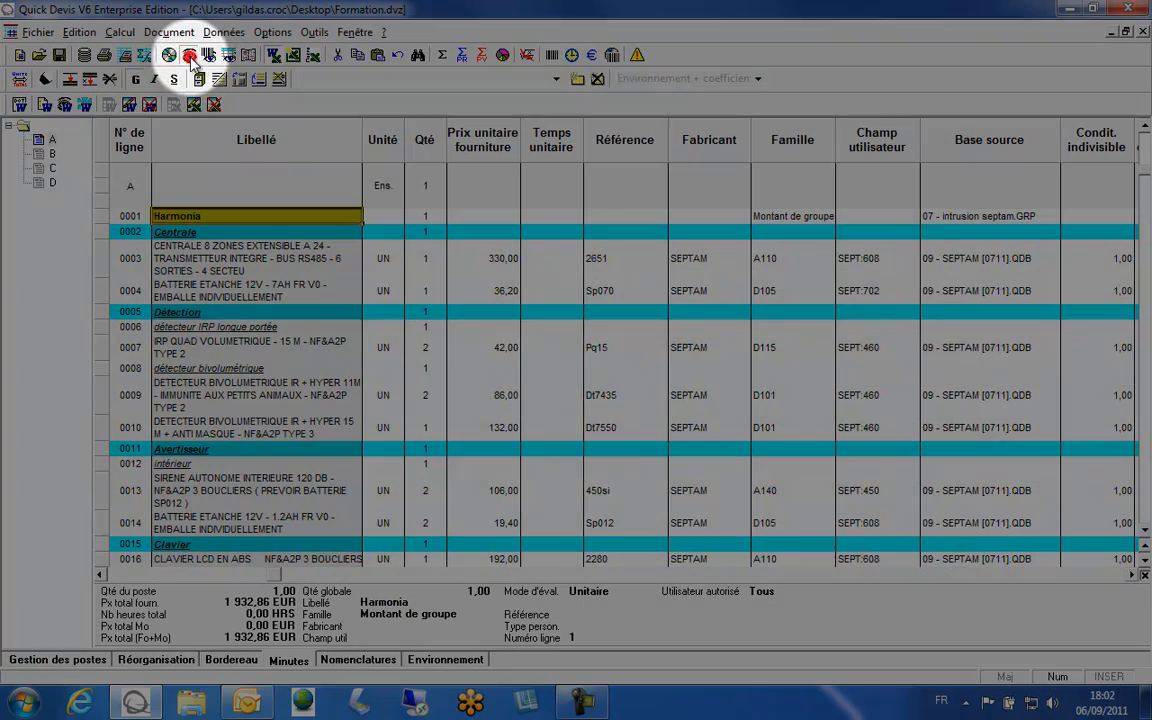
left_click(190, 57)
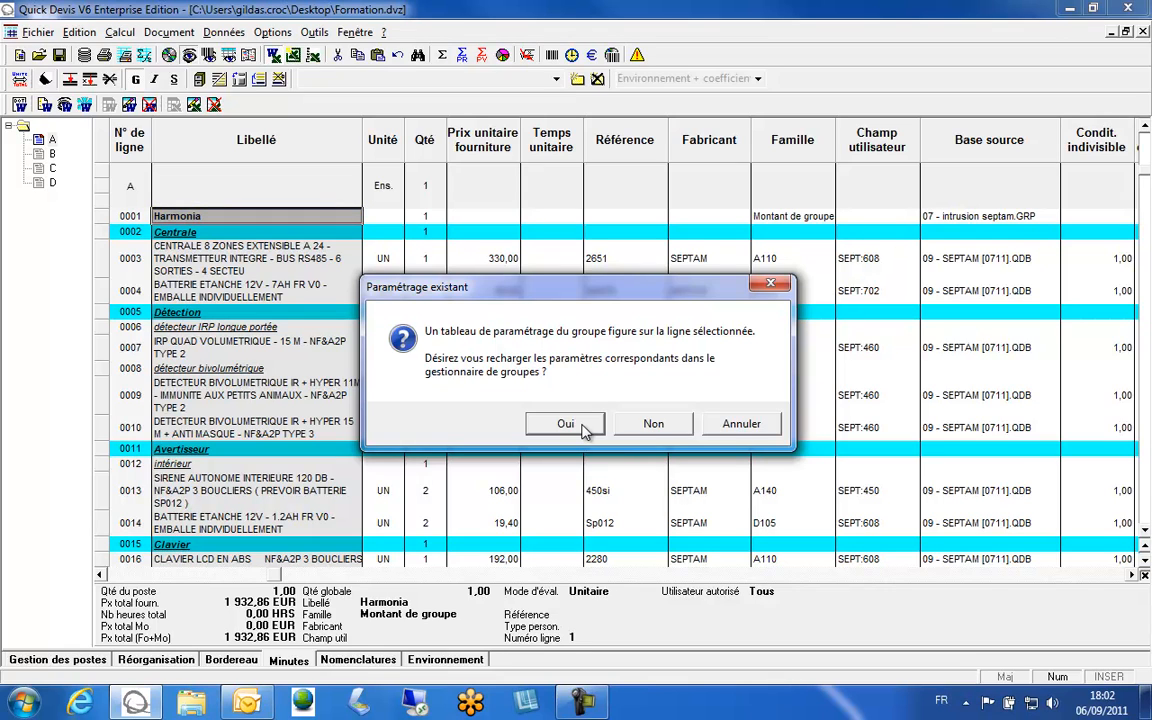
left_click(578, 427)
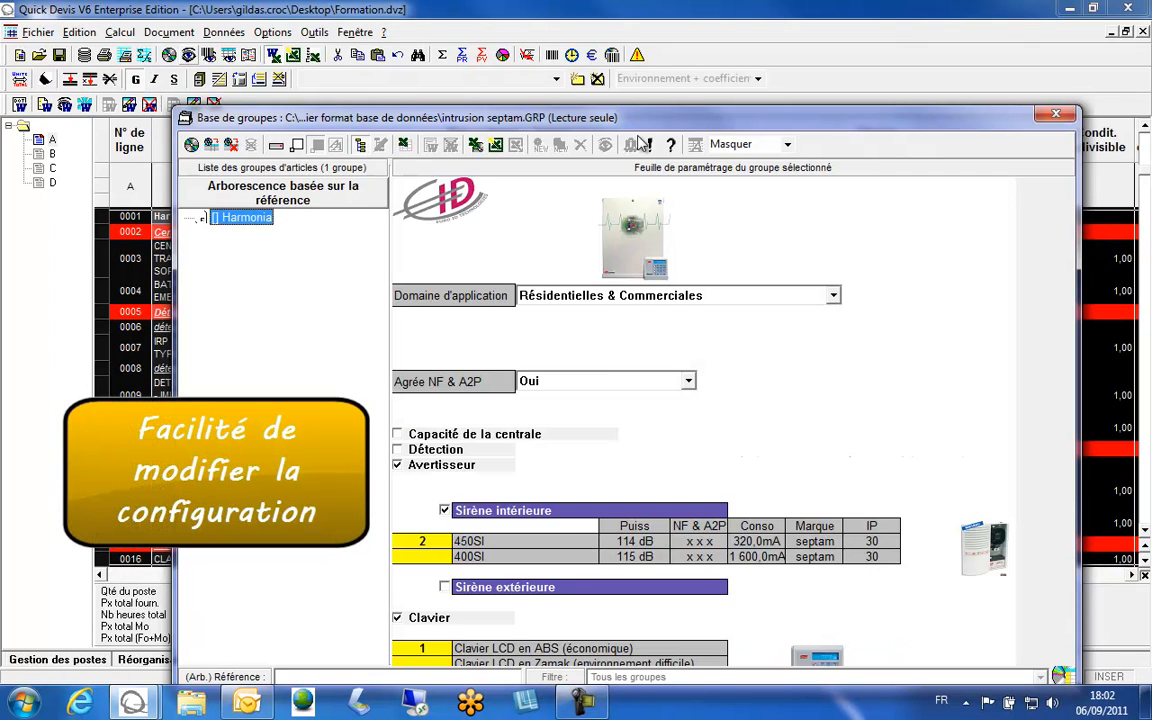
left_click_drag(636, 121, 630, 66)
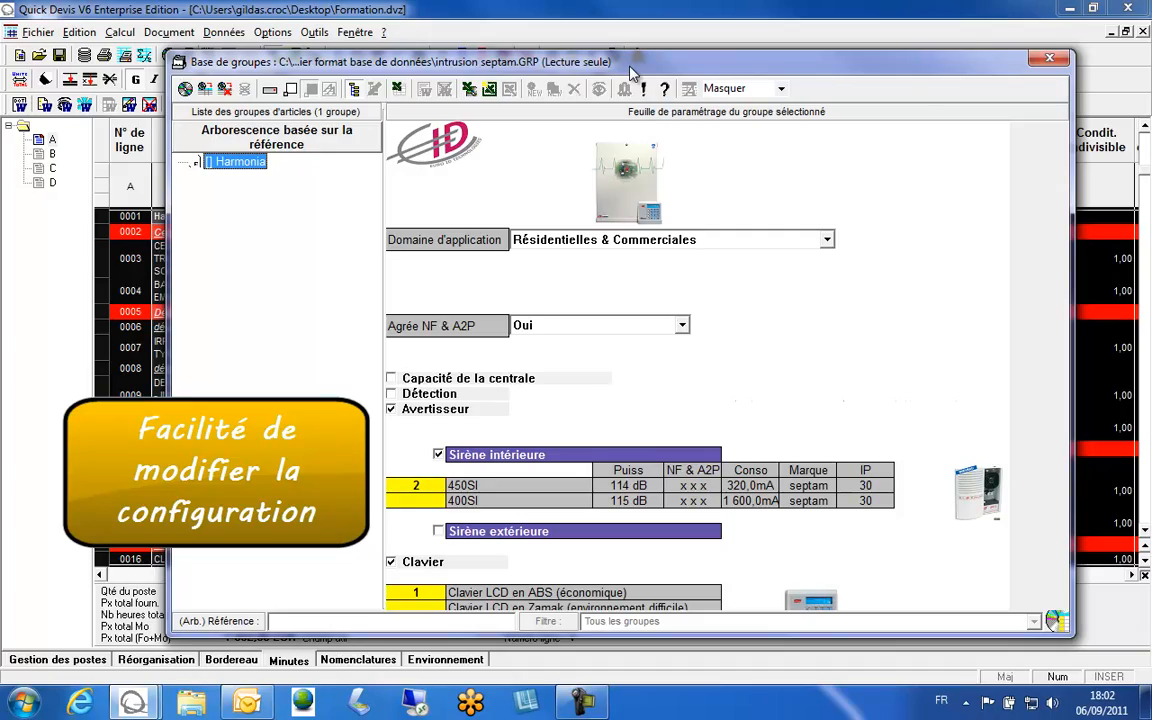